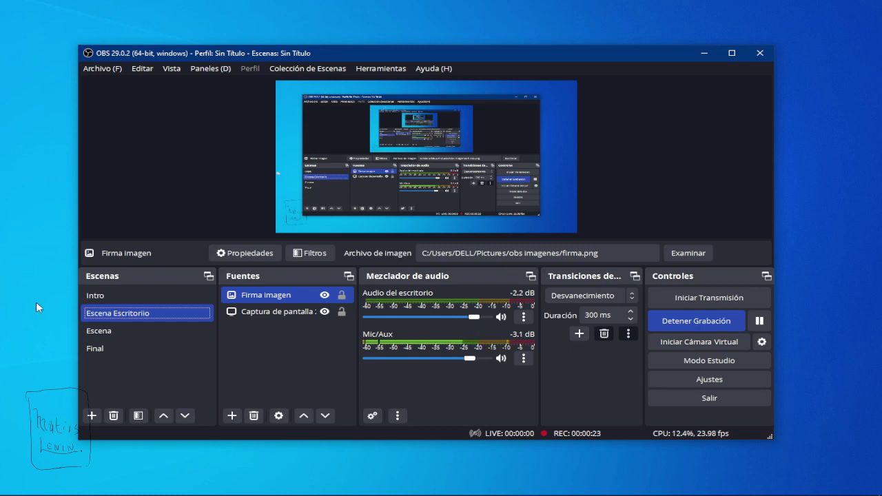
# Check which device is assigned to Mic/auxiliar in the audio settings, then close the settings unchanged.
pyautogui.click(97, 68)
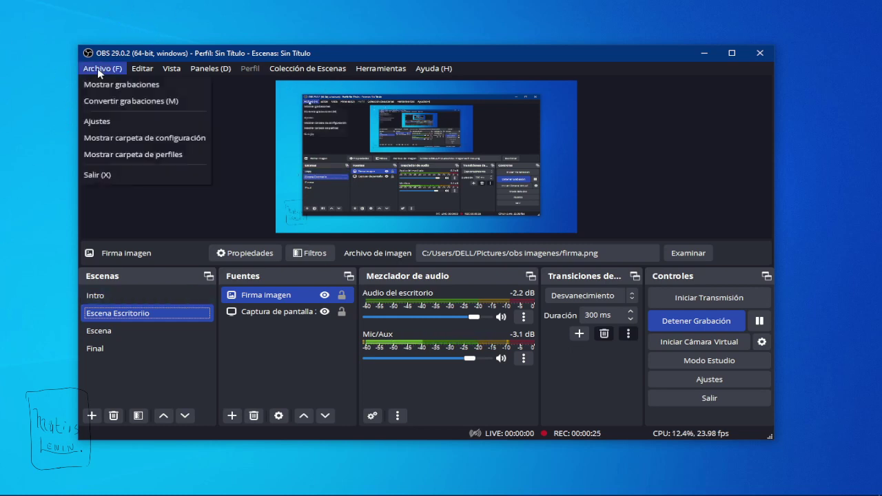
pyautogui.press('Escape')
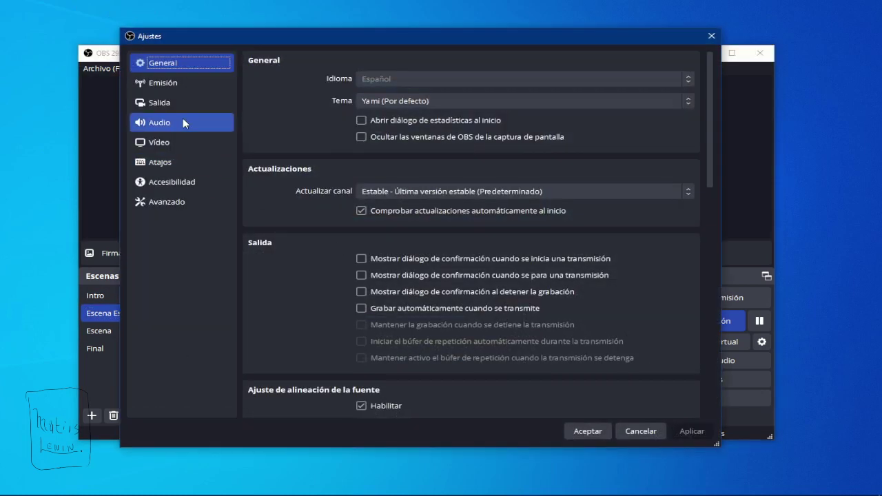
pyautogui.click(182, 123)
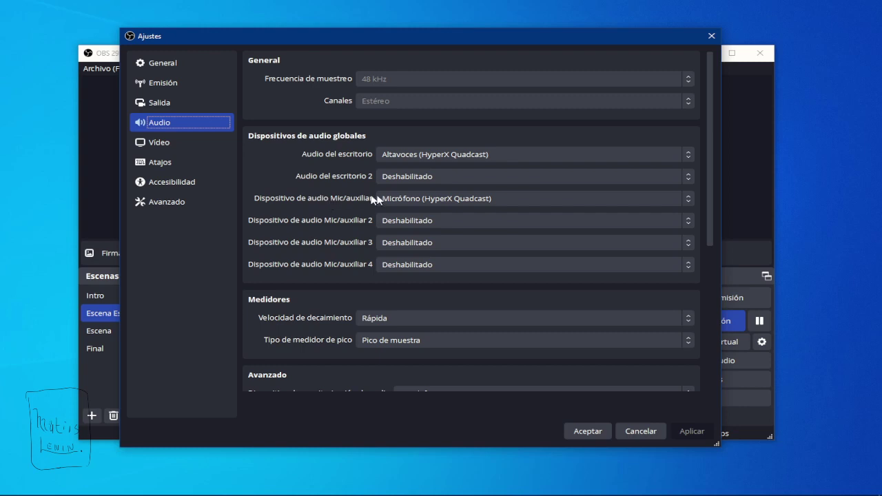
pyautogui.click(430, 196)
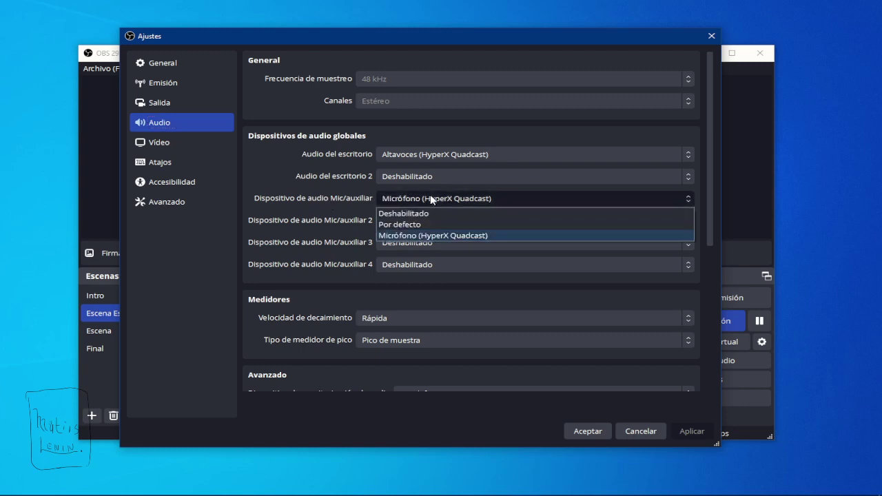
pyautogui.click(430, 194)
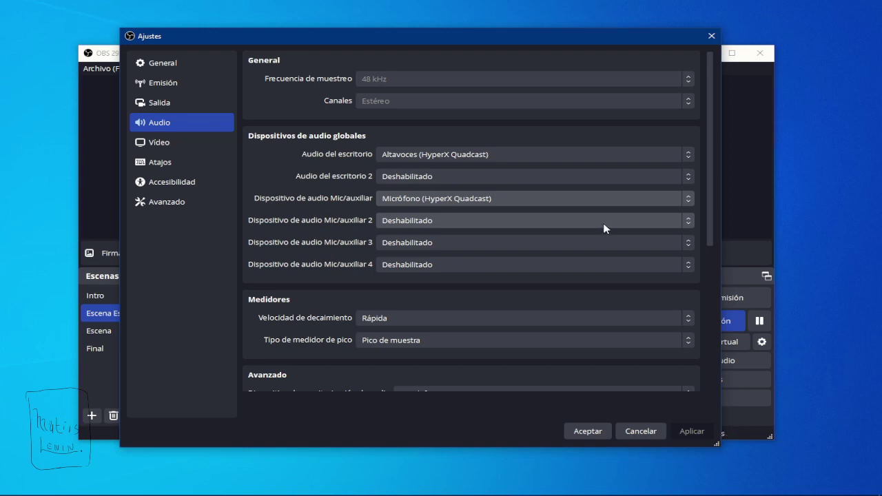
pyautogui.click(715, 36)
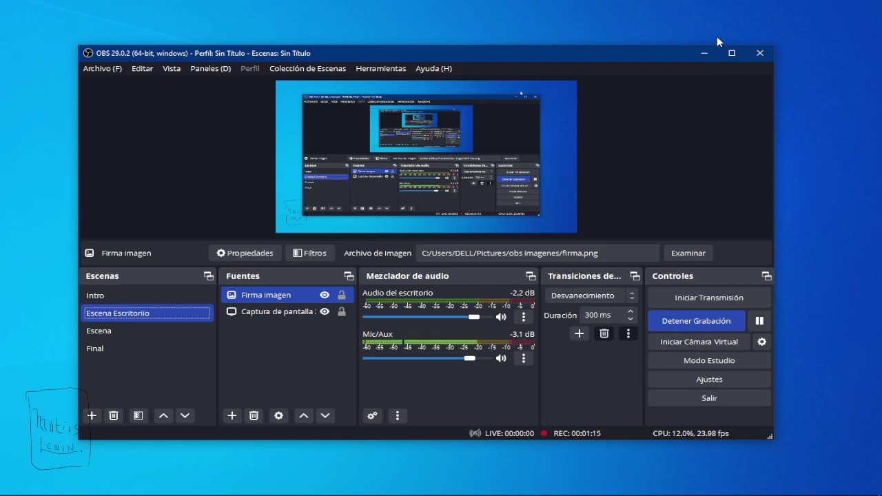
# In the advanced audio properties, try Mic/Aux monitoring as "Solo monitorización (salida silenciada)" and as "Monitorización y salida".
pyautogui.click(523, 359)
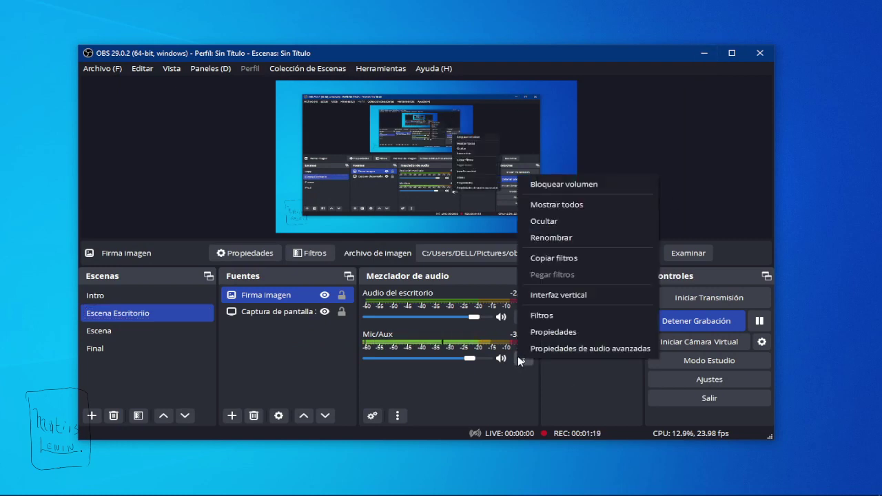
pyautogui.click(594, 352)
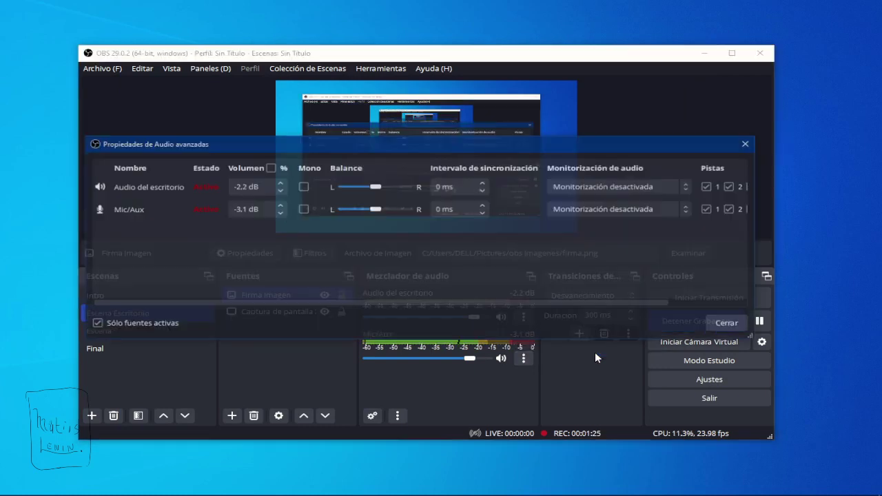
pyautogui.click(645, 211)
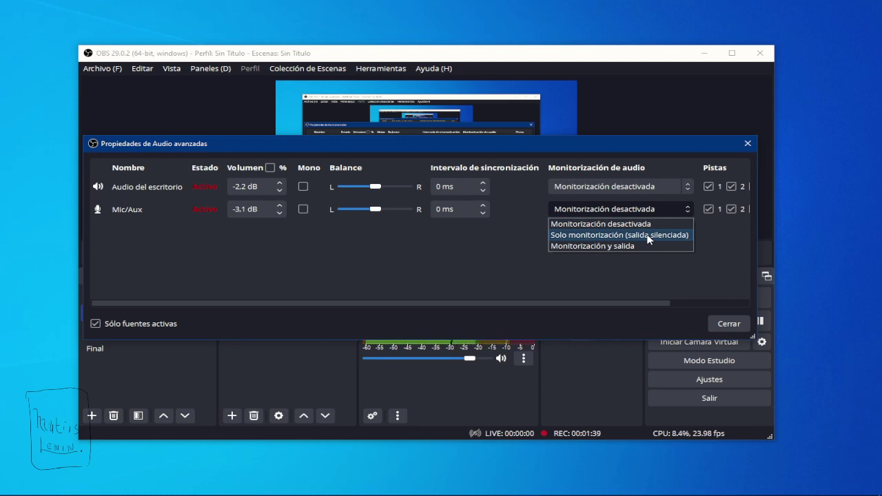
pyautogui.click(647, 237)
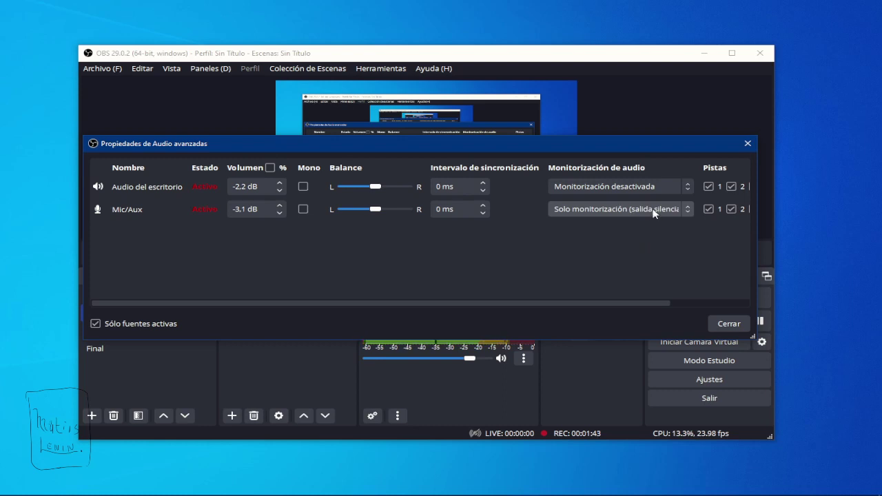
pyautogui.click(653, 210)
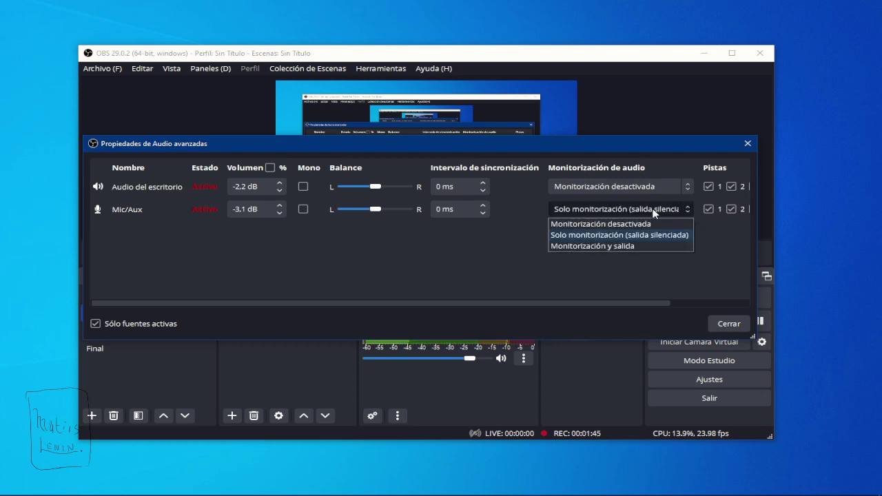
pyautogui.click(635, 246)
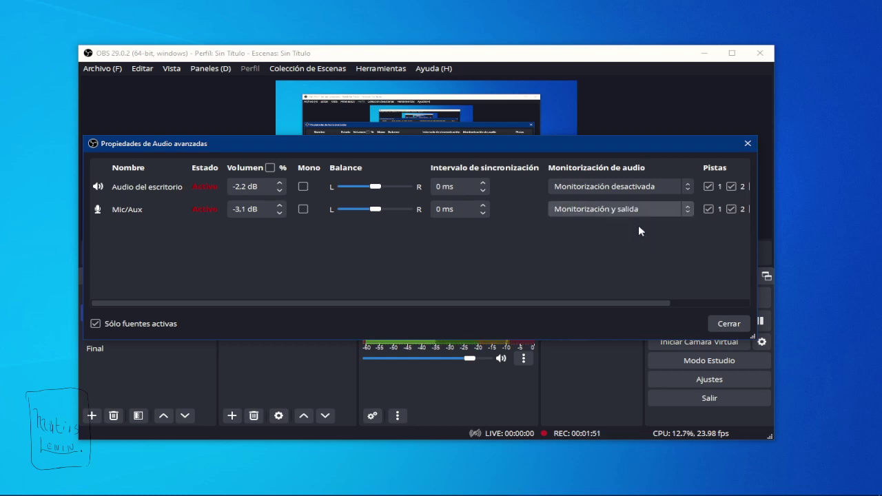
# Set the Mic/Aux audio monitoring to "Monitorización desactivada" and close the advanced audio properties.
pyautogui.click(617, 208)
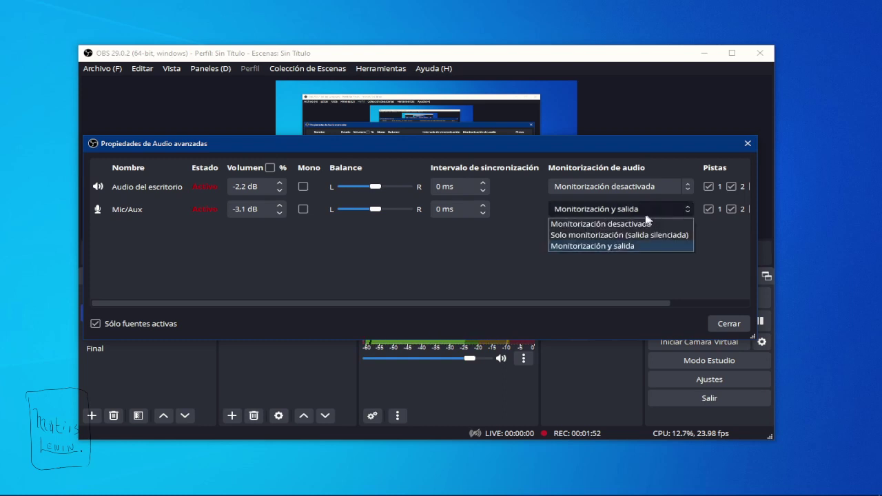
pyautogui.click(611, 224)
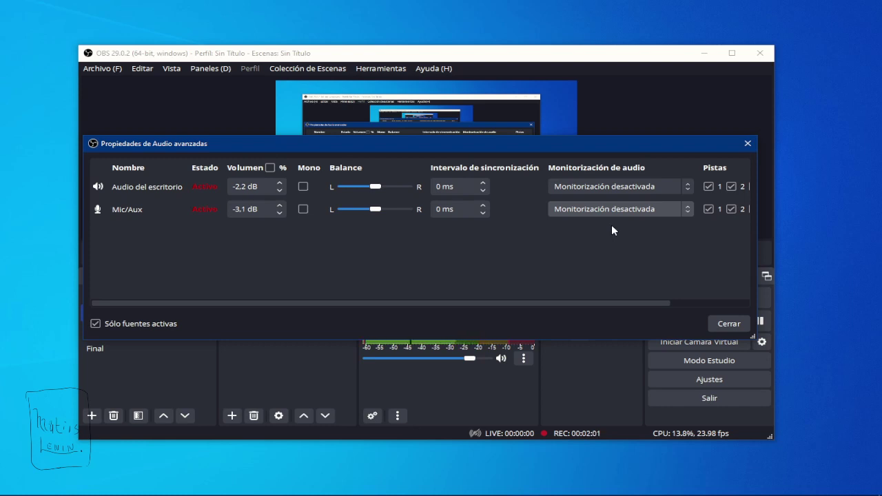
pyautogui.click(747, 144)
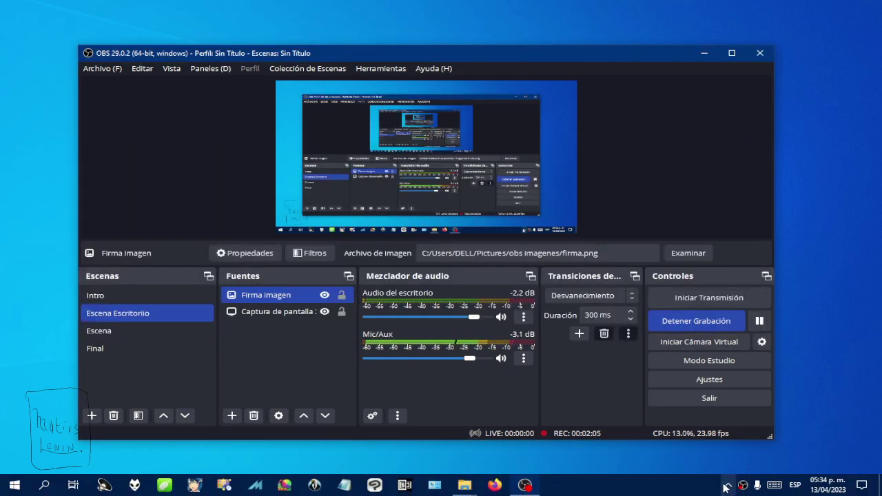
# Open the Windows Sound dialog, move it to the middle of the screen and display the recording devices.
pyautogui.click(728, 485)
pyautogui.rightClick(756, 420)
pyautogui.click(731, 392)
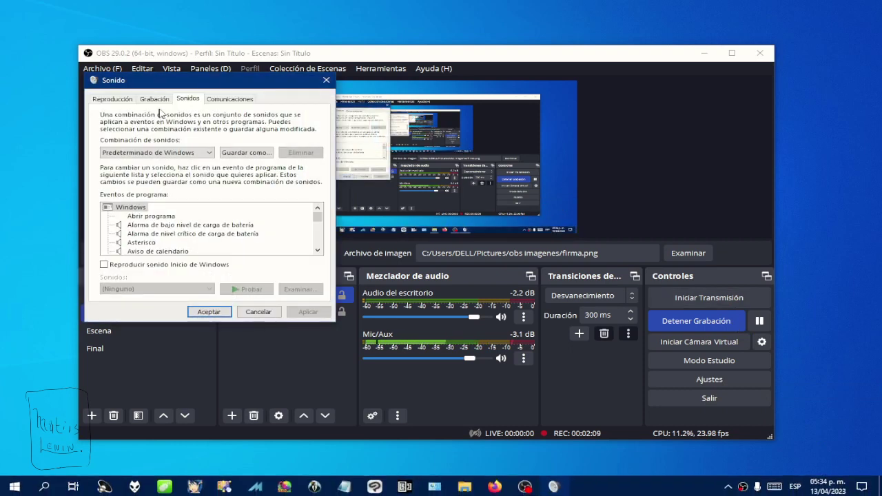
pyautogui.moveTo(184, 89); pyautogui.dragTo(421, 178)
pyautogui.click(390, 187)
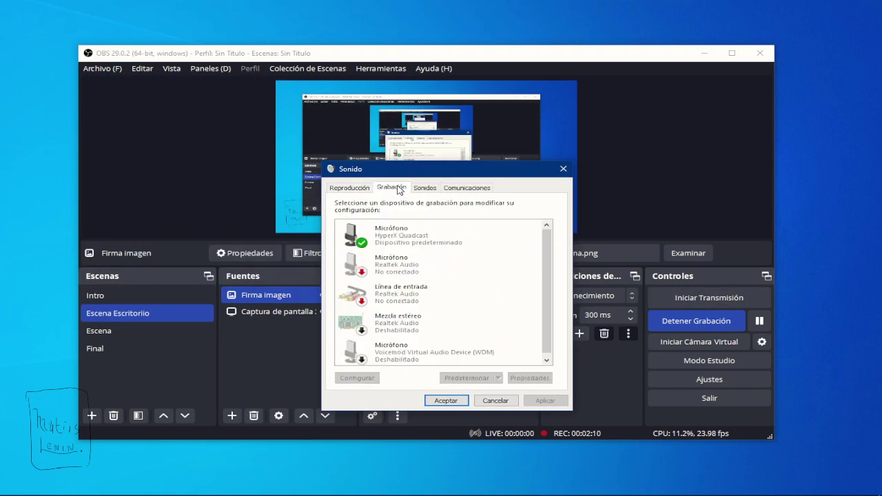
# Check the "Escuchar este dispositivo" option of the HyperX Quadcast microphone, then close its properties and the Sound dialog.
pyautogui.doubleClick(416, 244)
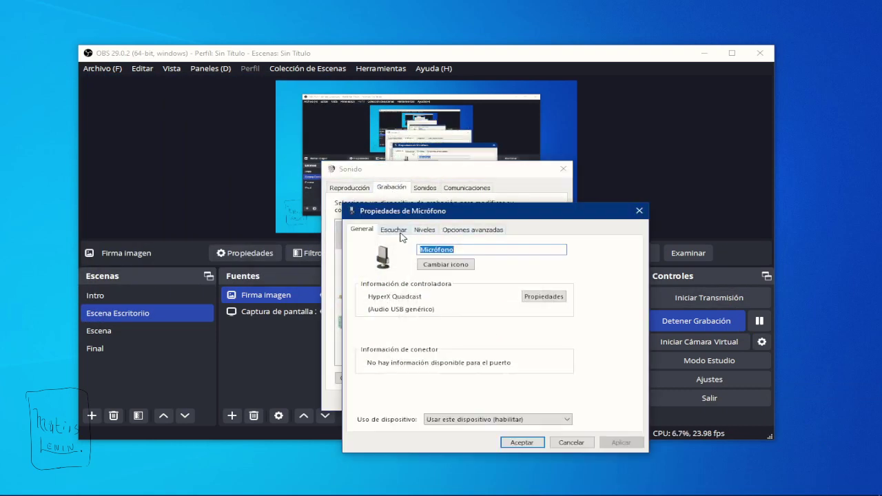
pyautogui.click(395, 233)
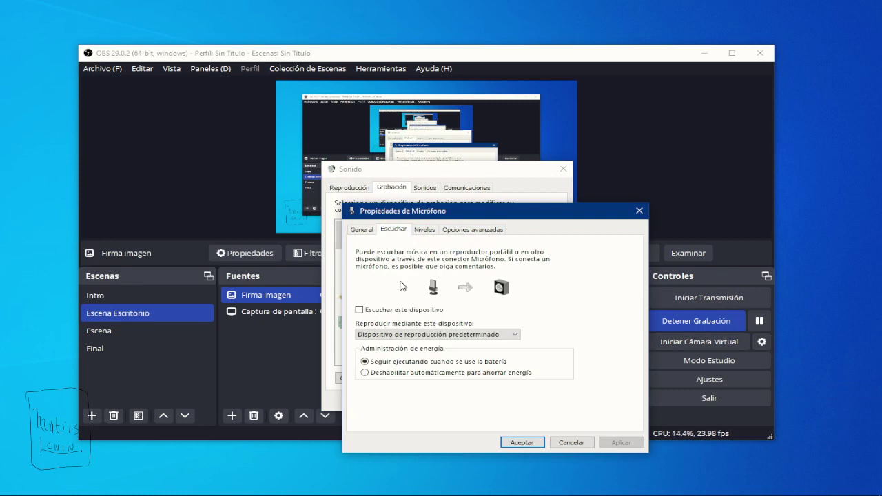
pyautogui.click(638, 212)
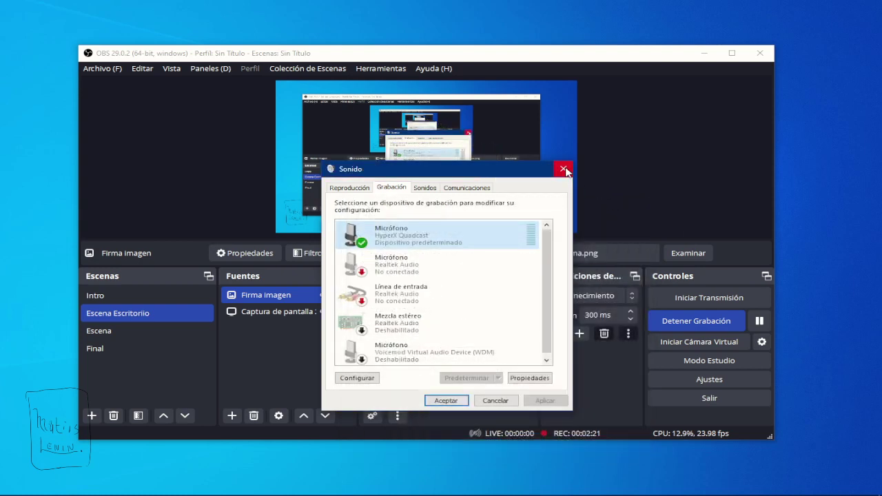
pyautogui.click(564, 169)
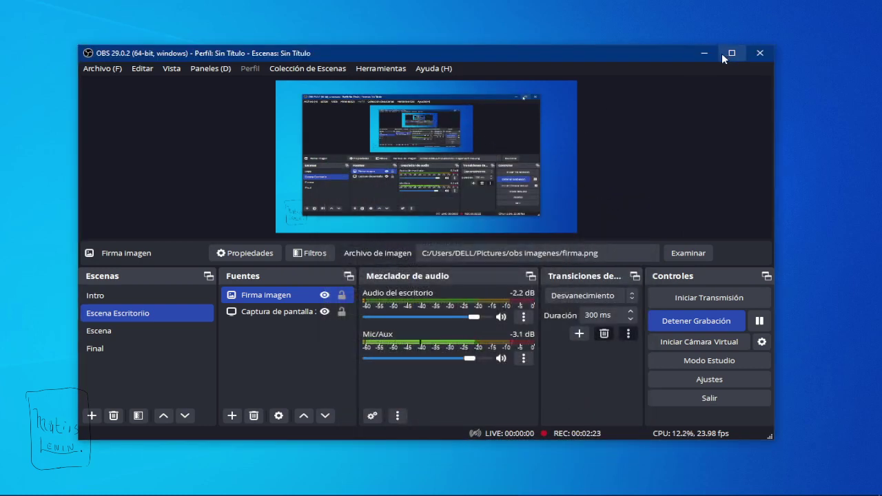
# Show the desktop, open the Windows microphone privacy settings, examine the access permissions for Store and desktop apps, and close them.
pyautogui.press('super+d')
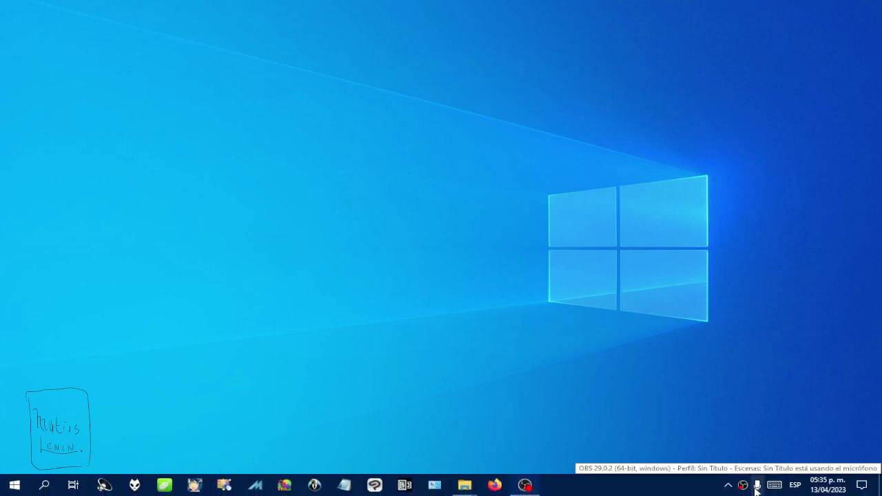
pyautogui.click(756, 486)
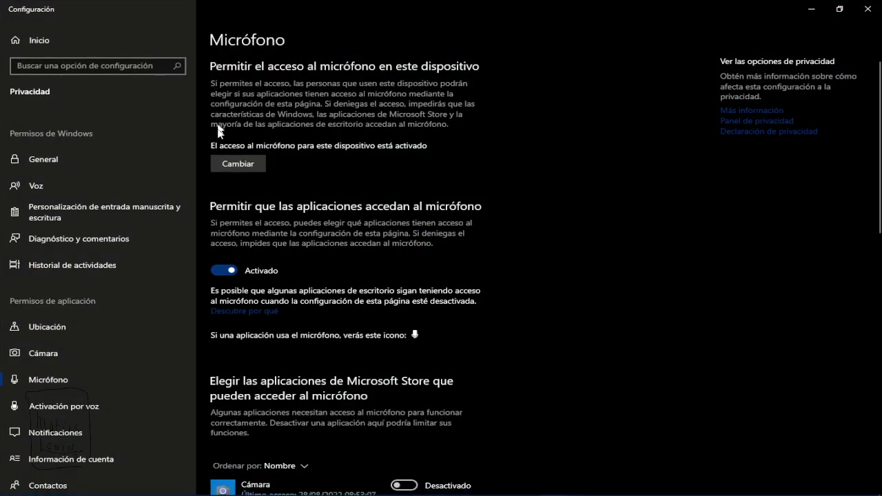
pyautogui.scroll(-10, 400, 276)
pyautogui.scroll(10, 399, 276)
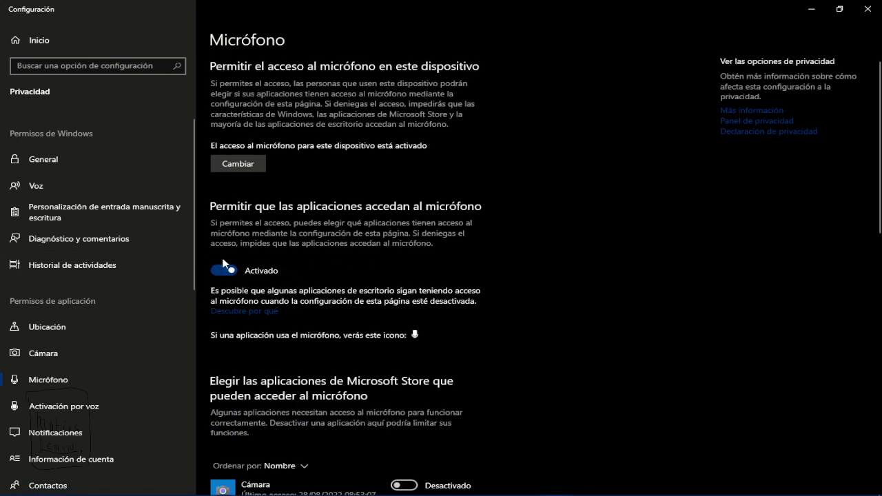
pyautogui.scroll(-8, 406, 303)
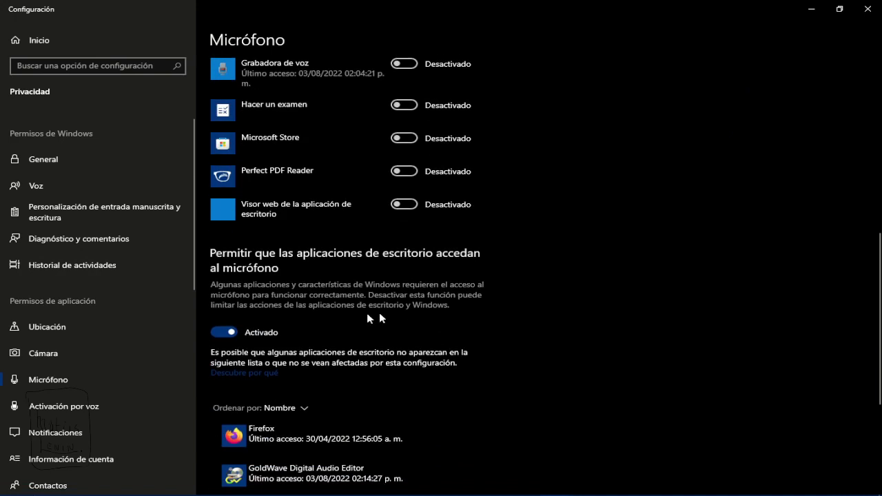
pyautogui.scroll(-3, 228, 356)
pyautogui.scroll(2, 429, 319)
pyautogui.scroll(1, 428, 318)
pyautogui.scroll(5, 265, 345)
pyautogui.scroll(-8, 302, 413)
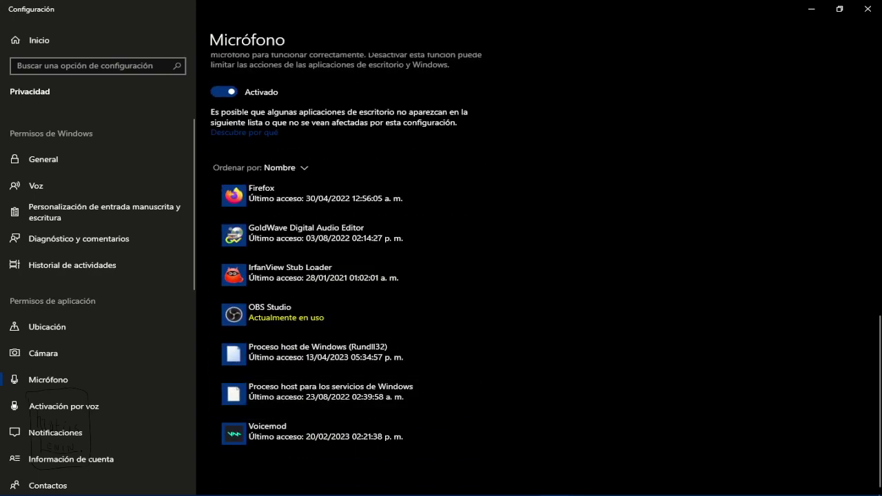
pyautogui.click(879, 4)
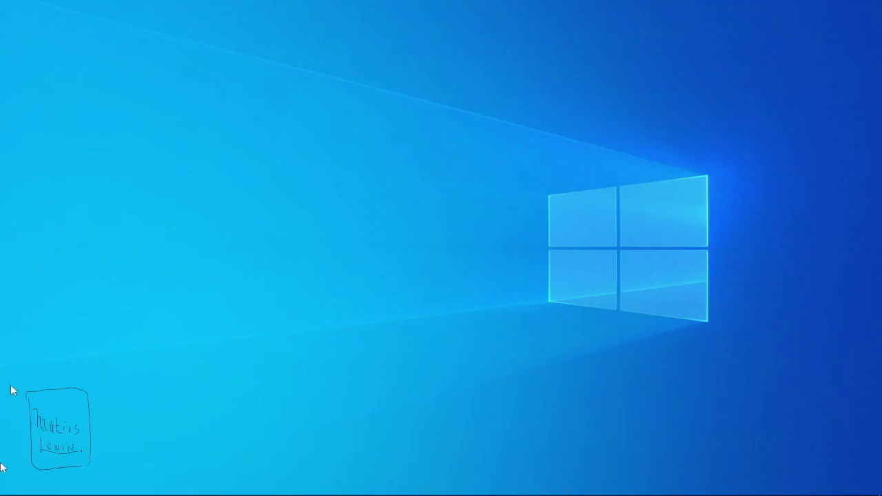
pyautogui.moveTo(8, 484)
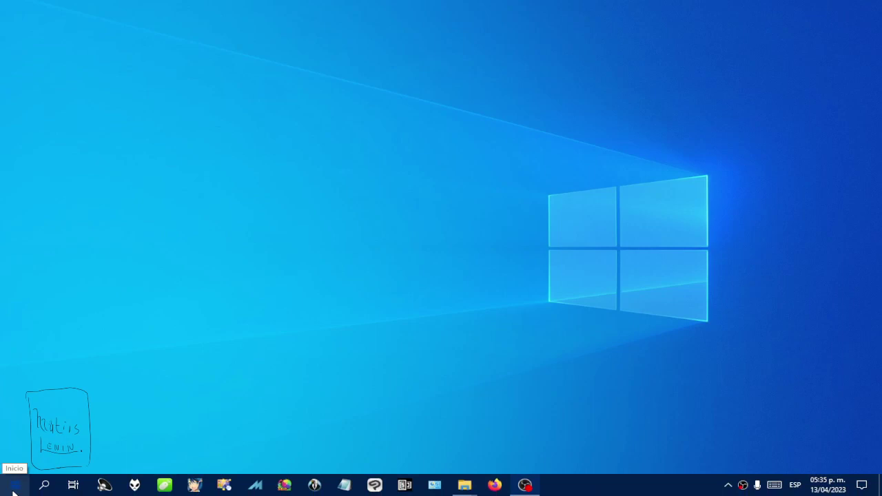
pyautogui.rightClick(14, 491)
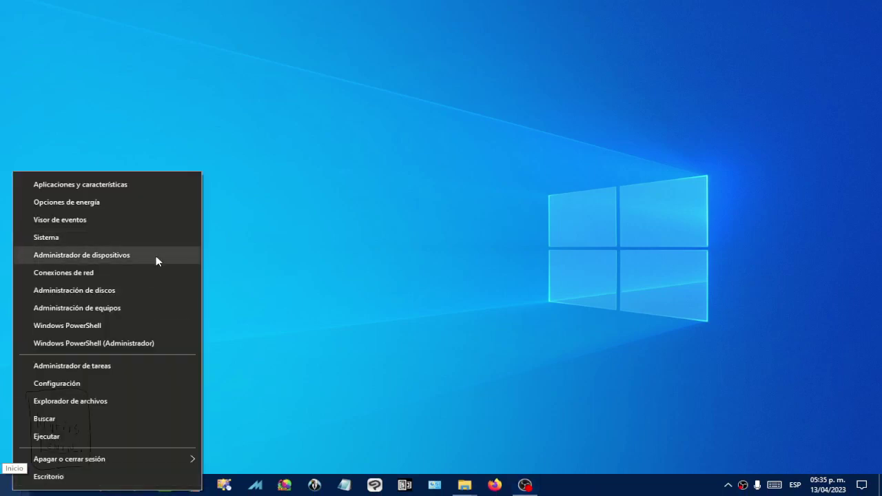
pyautogui.click(239, 430)
# Reach the microphone page through Windows Configuración and Privacidad, examine whether desktop apps such as OBS Studio have access, and close it.
pyautogui.click(3, 488)
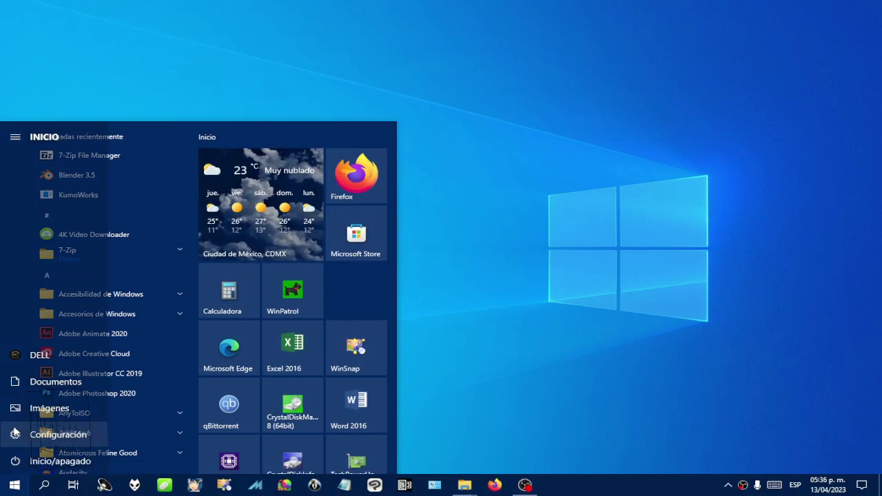
pyautogui.click(27, 431)
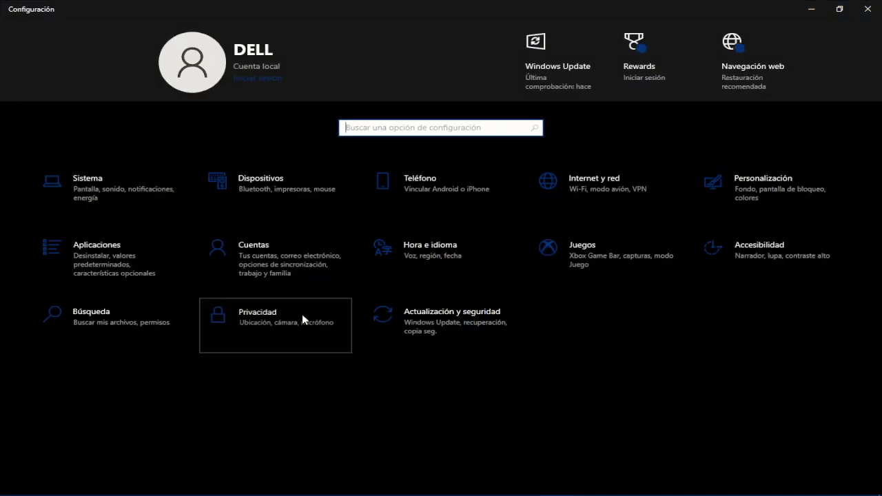
pyautogui.click(303, 321)
pyautogui.click(72, 381)
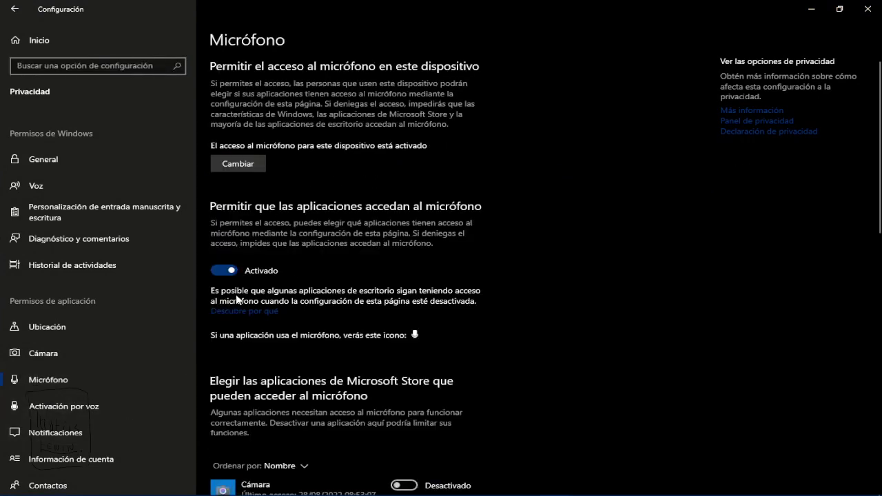
pyautogui.scroll(-8, 236, 298)
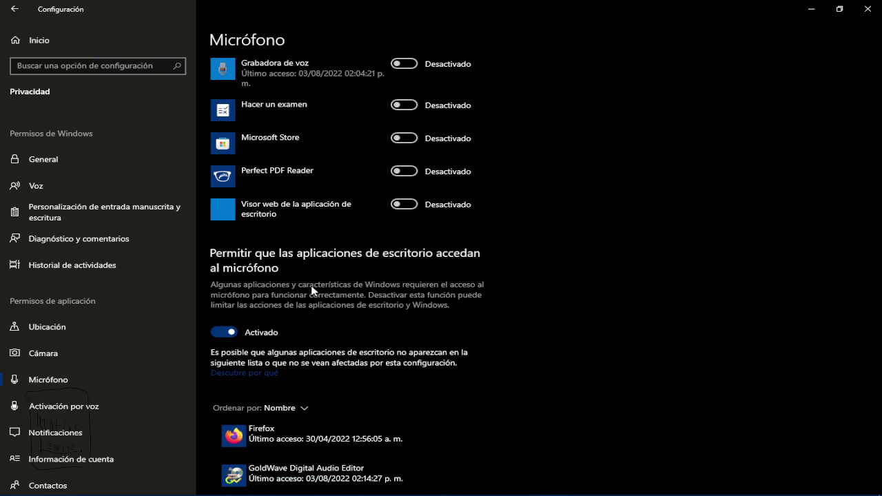
pyautogui.scroll(-4, 479, 199)
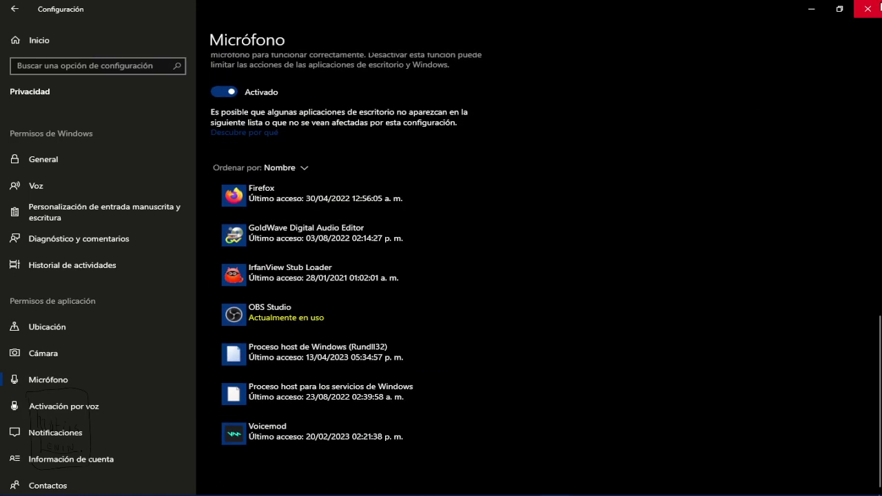
pyautogui.click(868, 9)
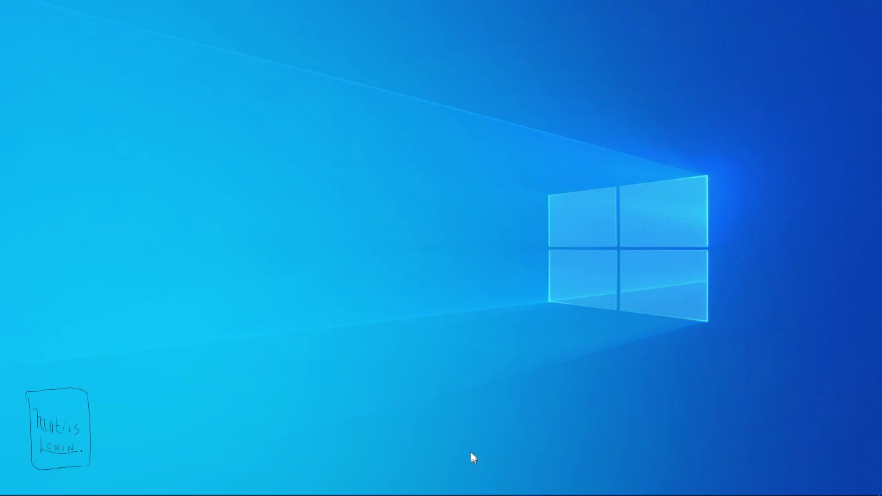
# Open Dell Audio from the hidden notification icons and examine the speaker and microphone volume and mute settings.
pyautogui.moveTo(658, 494)
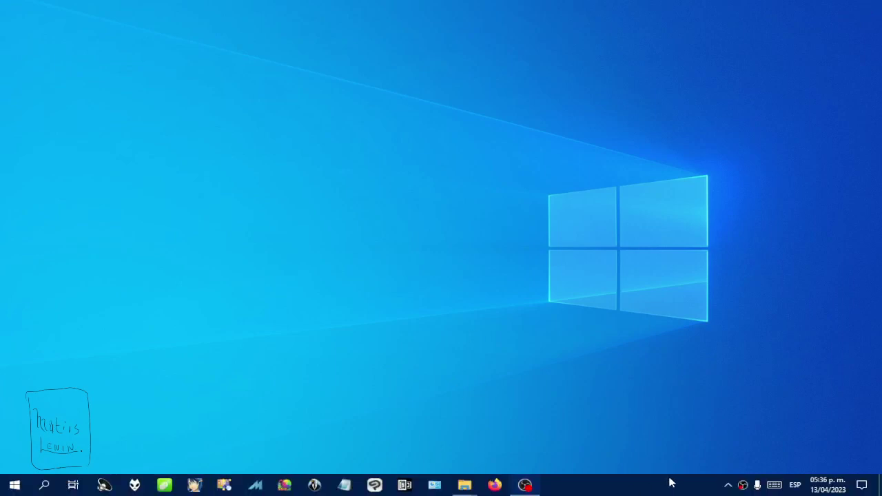
pyautogui.click(727, 485)
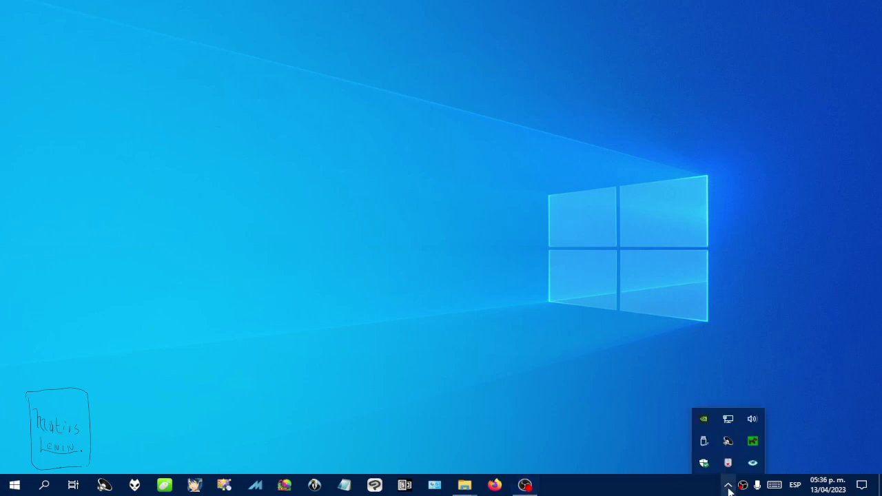
pyautogui.click(729, 444)
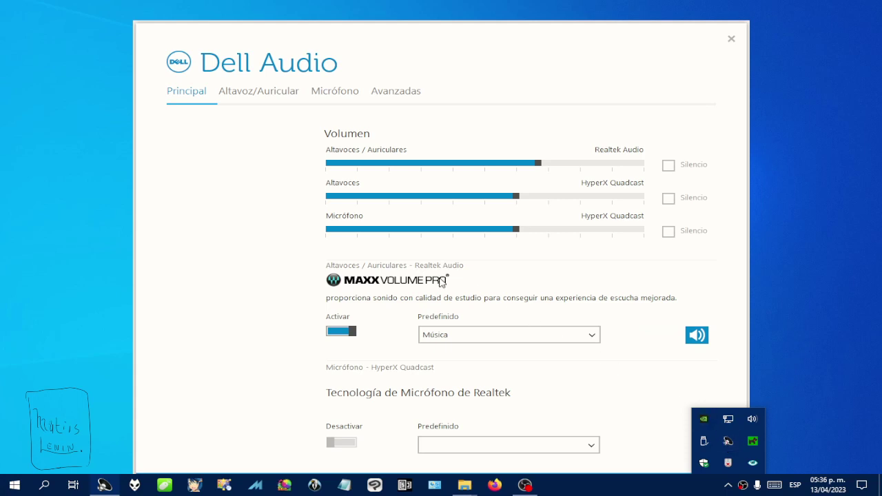
pyautogui.click(355, 293)
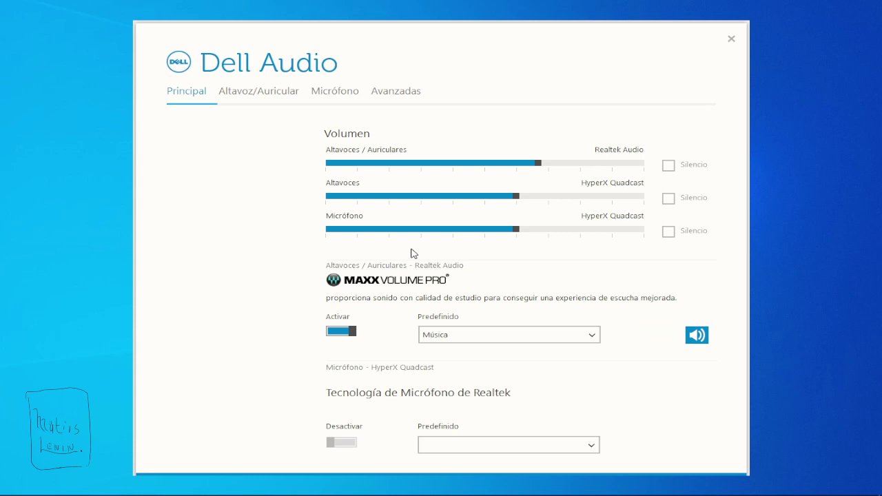
pyautogui.moveTo(421, 493)
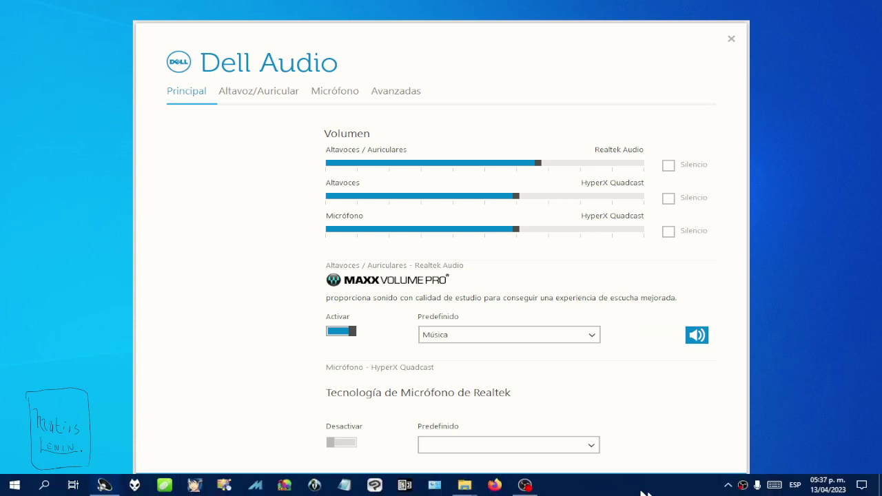
pyautogui.click(729, 487)
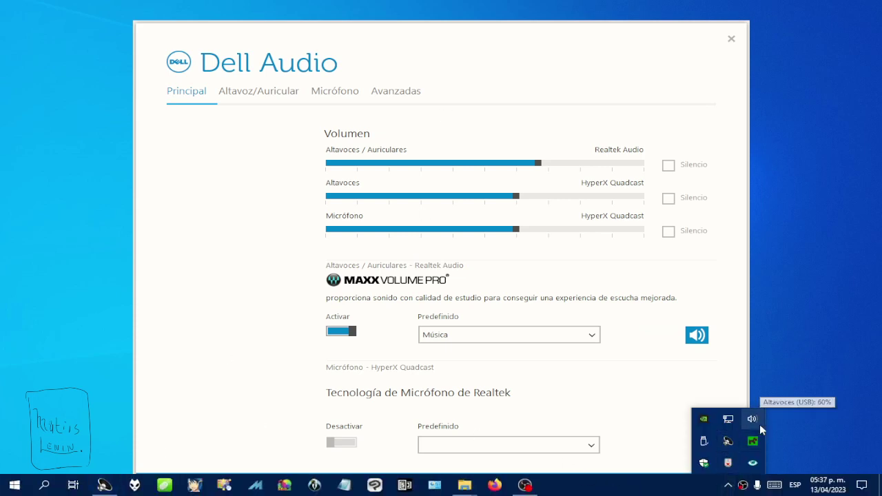
pyautogui.click(591, 274)
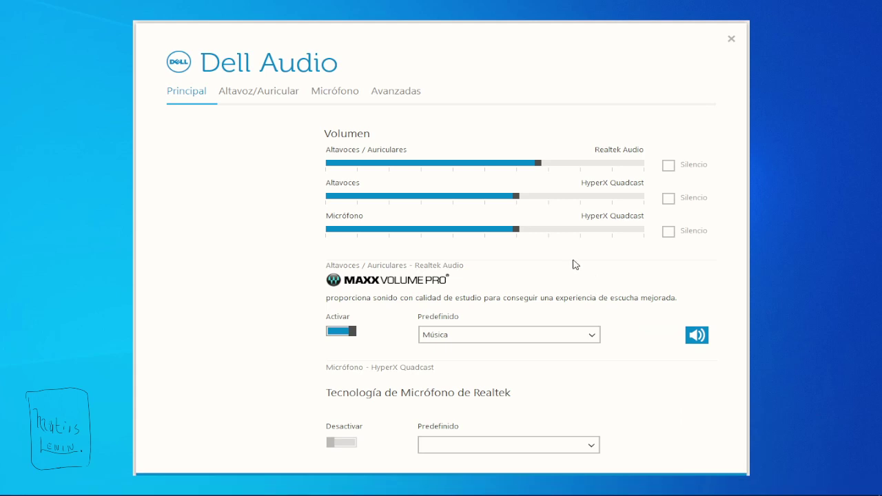
# Test muting and unmuting the HyperX Quadcast microphone in Dell Audio beside the OBS audio mixer, then move OBS away and close Dell Audio.
pyautogui.click(668, 234)
pyautogui.click(669, 234)
pyautogui.moveTo(676, 486)
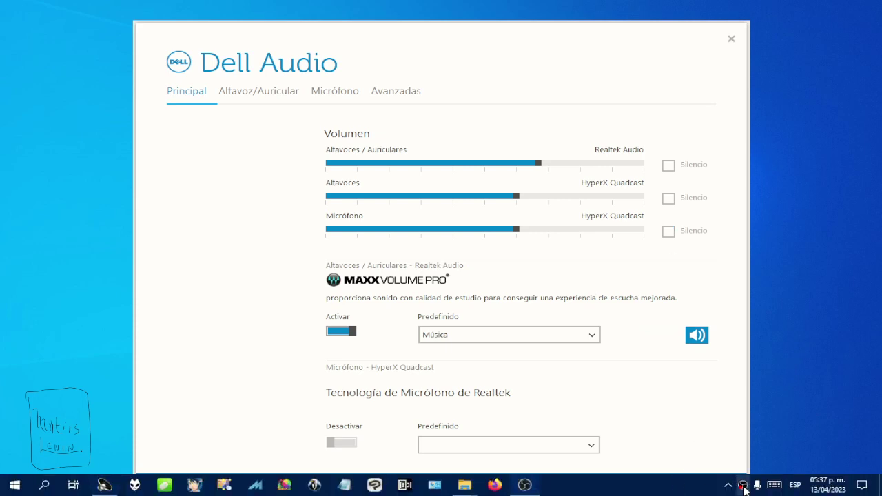
pyautogui.moveTo(881, 9); pyautogui.dragTo(404, 66)
pyautogui.click(667, 234)
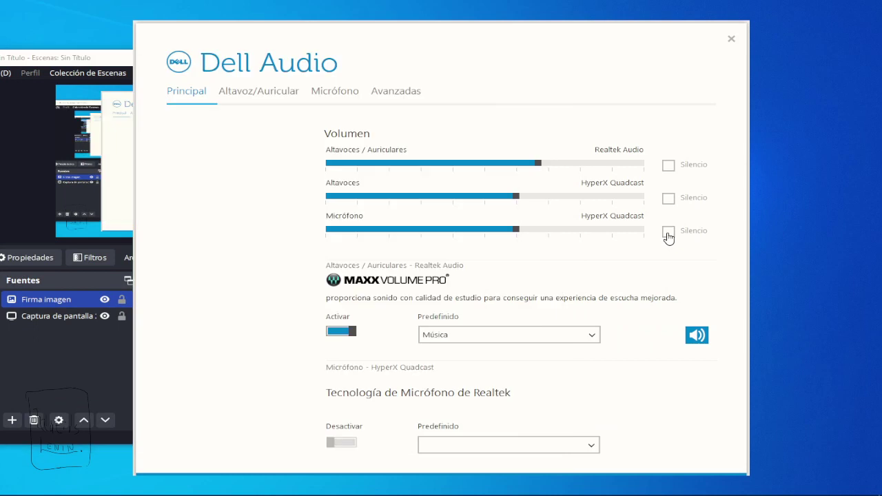
pyautogui.moveTo(457, 28); pyautogui.dragTo(572, 16)
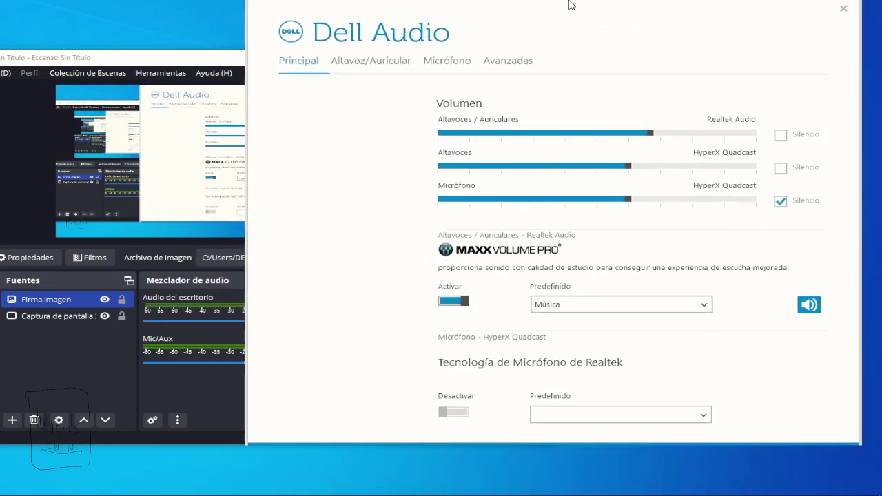
pyautogui.click(779, 212)
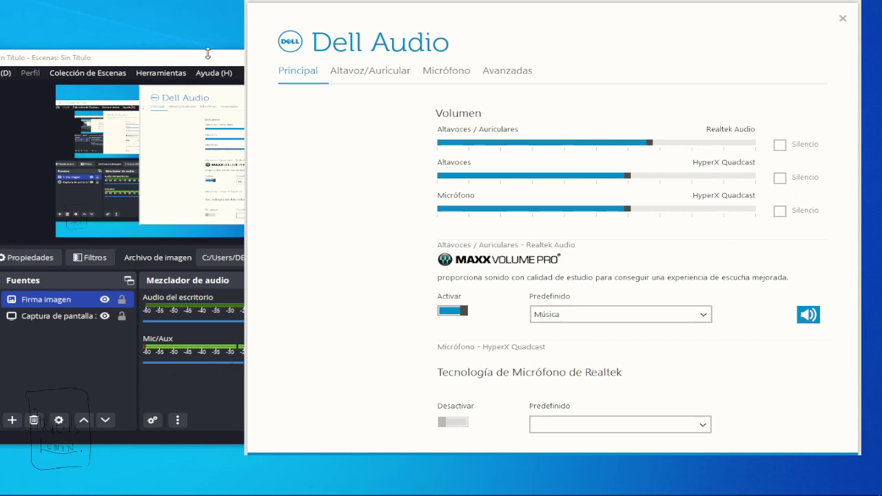
pyautogui.moveTo(222, 54); pyautogui.dragTo(881, 130)
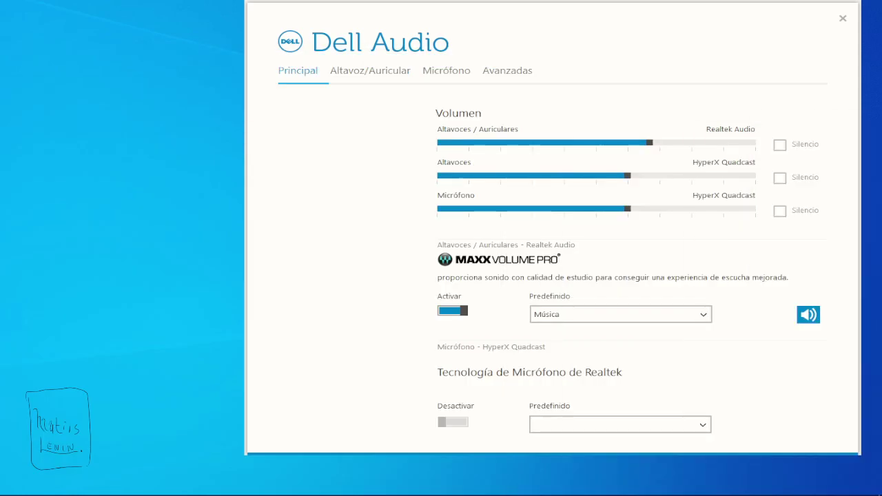
pyautogui.click(841, 19)
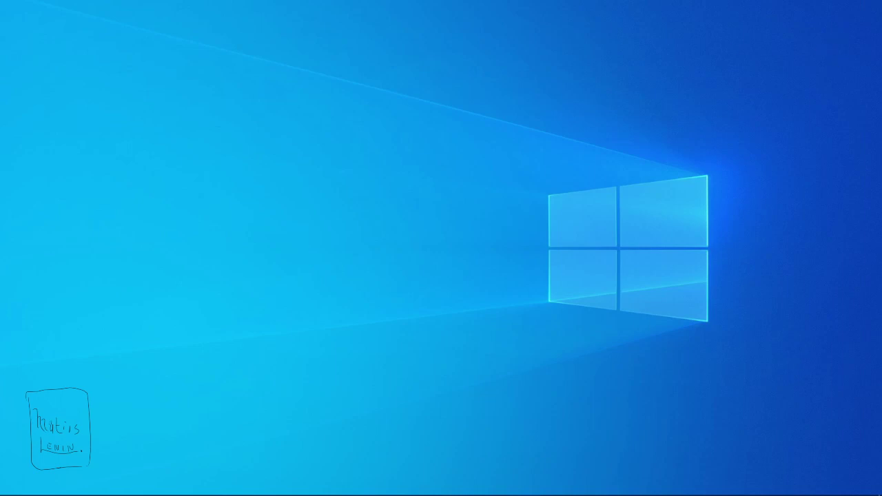
# Open Administrador de dispositivos and expand the "Dispositivos de juego, sonido y video" and "Entradas y salidas de audio" categories.
pyautogui.moveTo(8, 485)
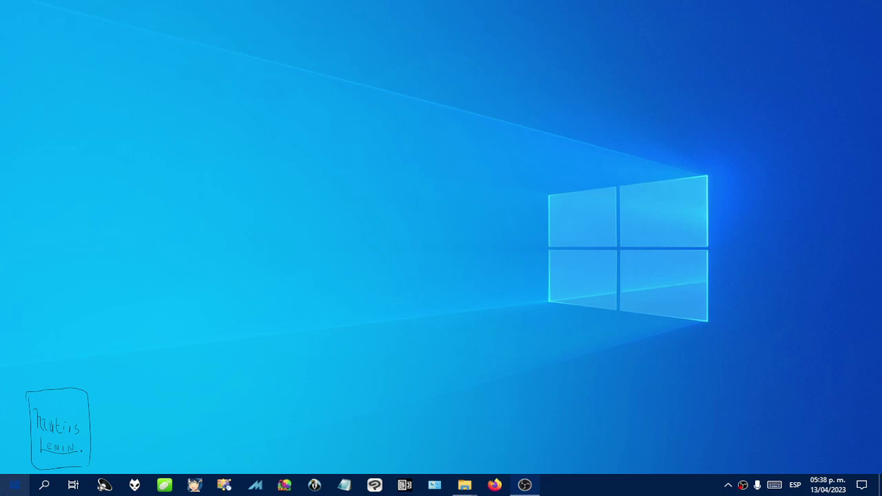
pyautogui.click(14, 485)
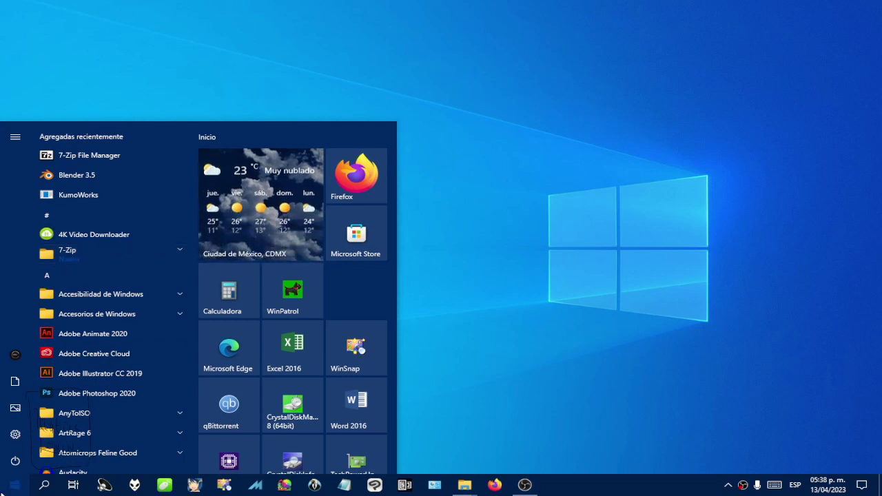
pyautogui.rightClick(4, 492)
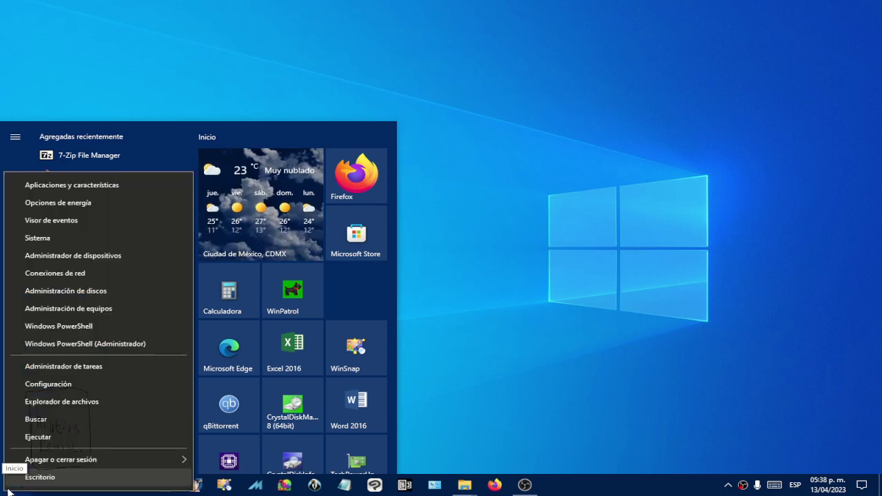
pyautogui.click(120, 260)
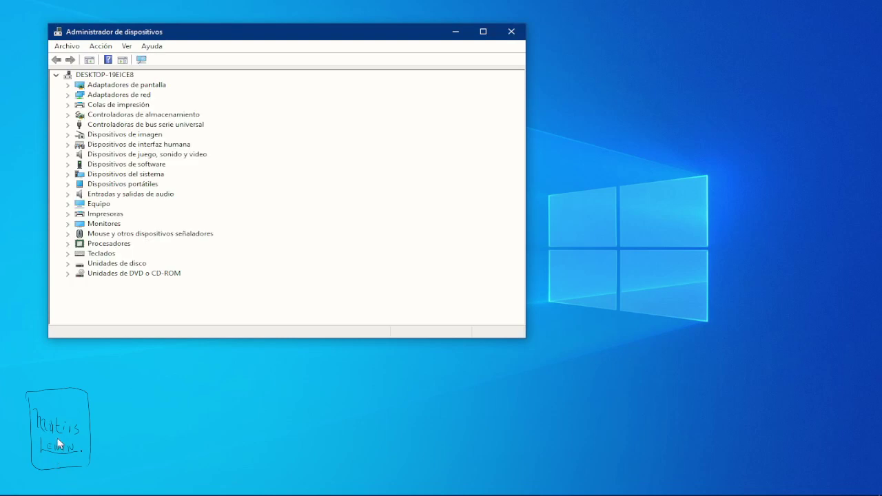
pyautogui.click(71, 155)
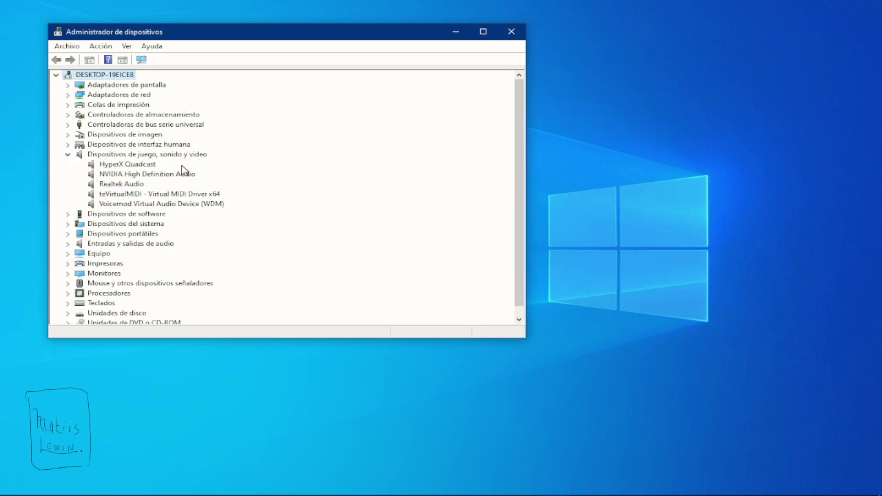
pyautogui.click(134, 184)
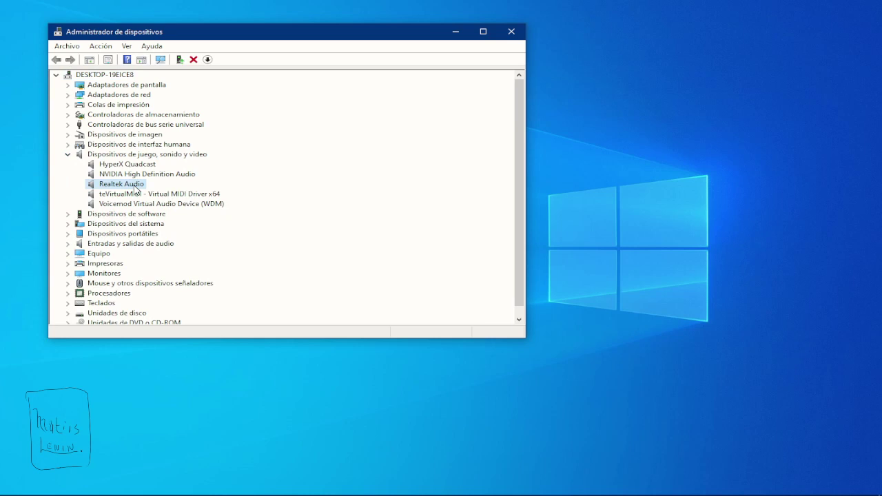
pyautogui.click(67, 244)
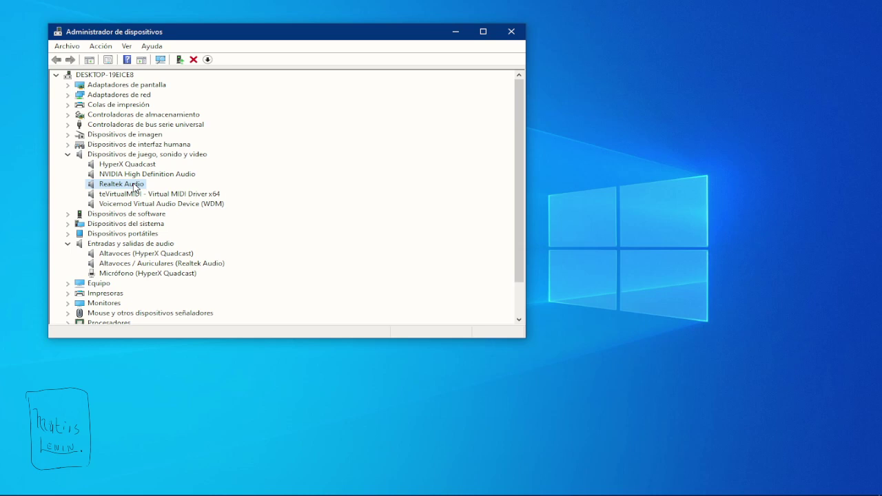
# Open the Realtek Audio properties and copy the identifier VEN_10EC&DEV_0280 from the device's event information.
pyautogui.doubleClick(134, 186)
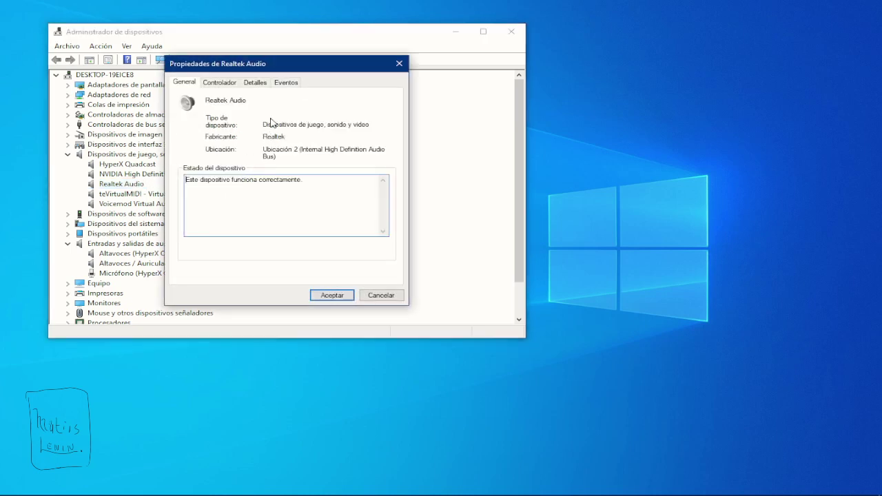
pyautogui.click(285, 84)
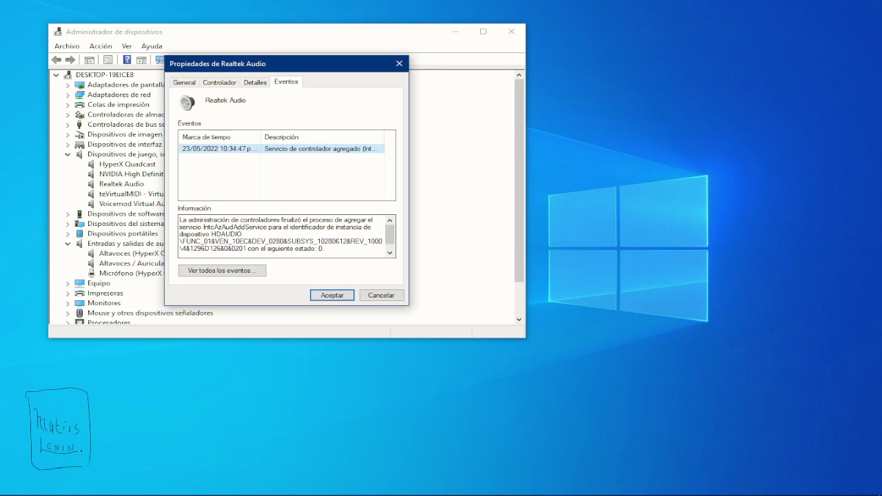
pyautogui.moveTo(215, 242); pyautogui.dragTo(230, 241)
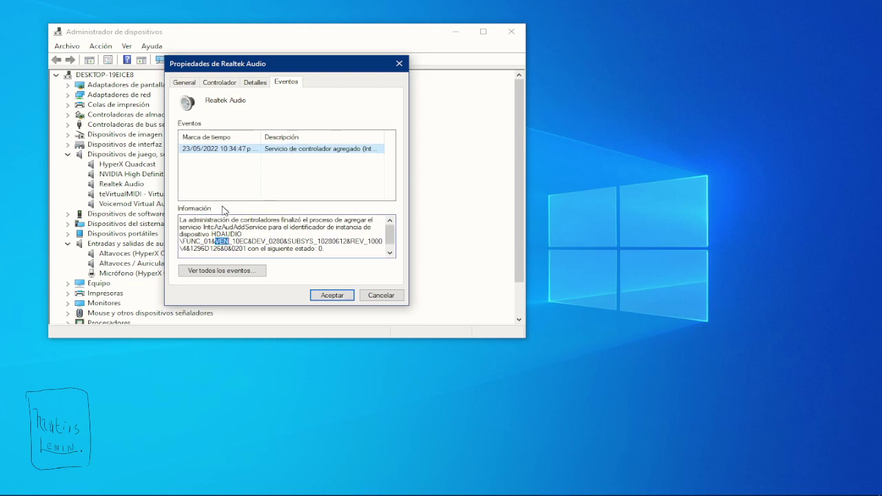
pyautogui.click(213, 241)
pyautogui.moveTo(213, 241); pyautogui.dragTo(285, 241)
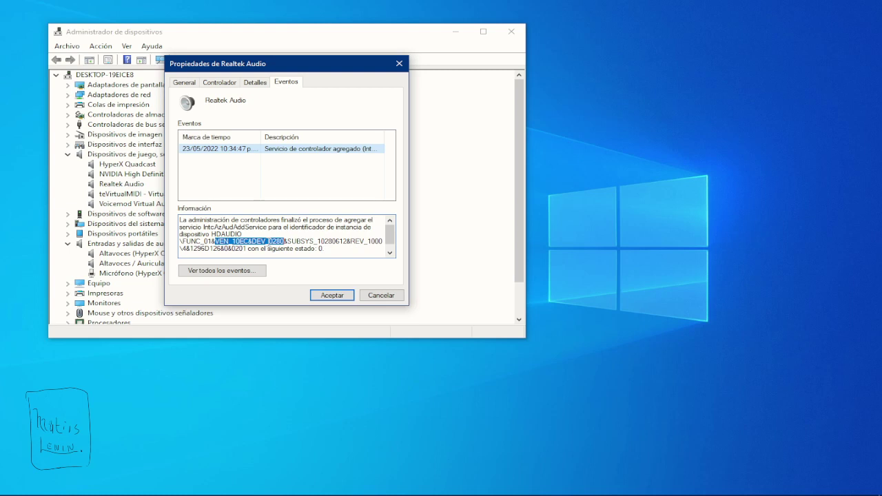
pyautogui.rightClick(273, 242)
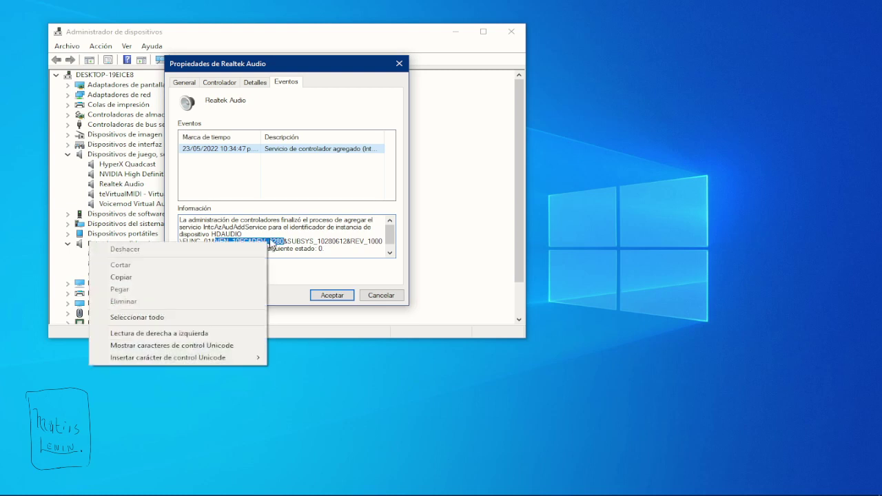
pyautogui.click(236, 279)
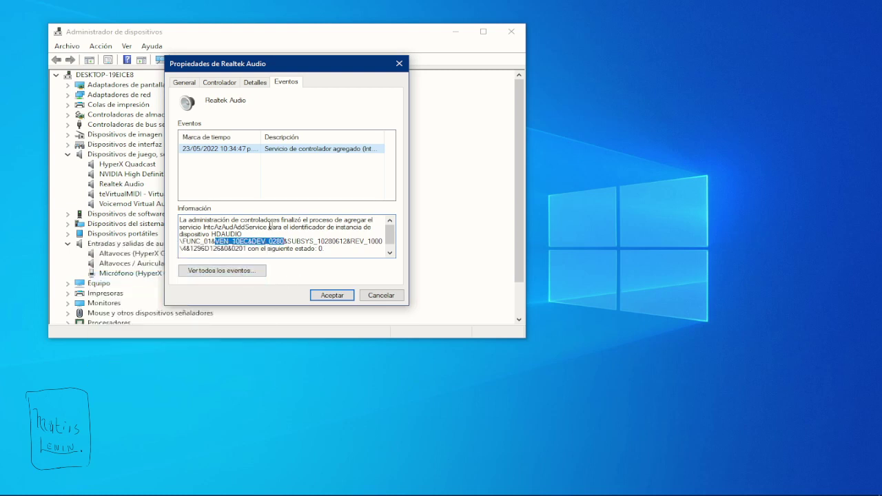
# Switch to Microsoft Edge, search for "google", open the Google home page and close the Bing results tab.
pyautogui.press('super')
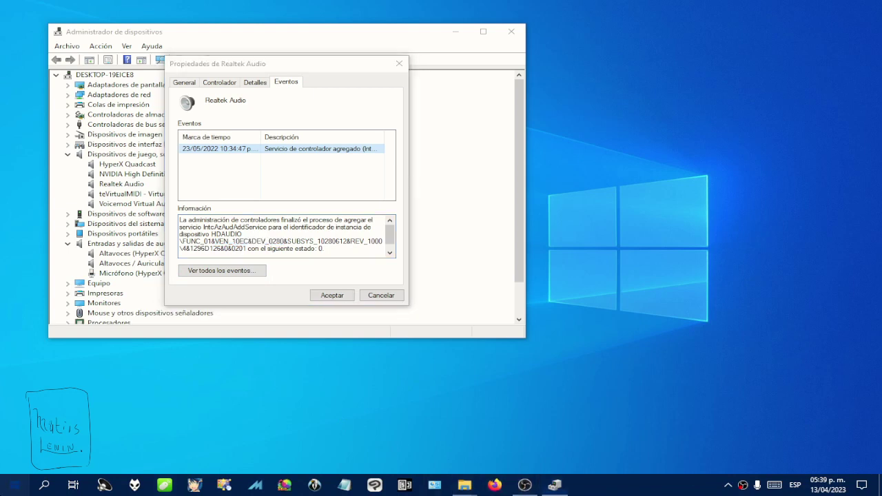
pyautogui.scroll(-2, 286, 399)
pyautogui.scroll(3, 280, 396)
pyautogui.click(232, 336)
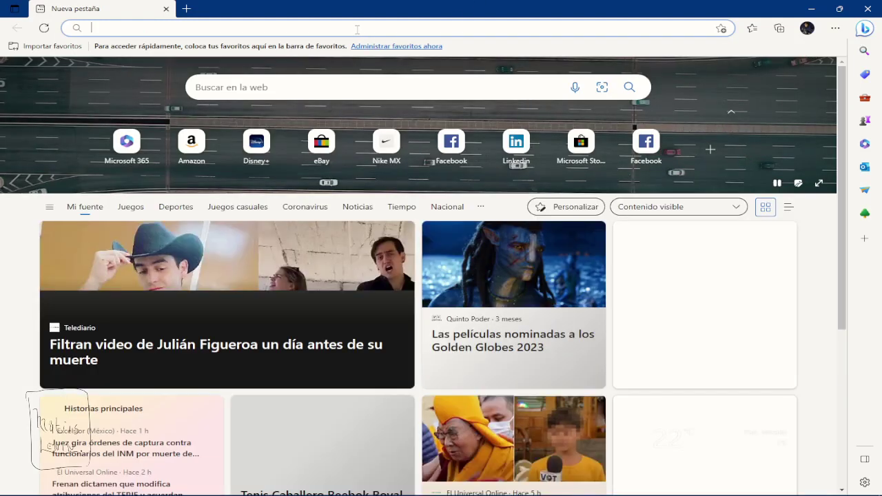
pyautogui.write('goo')
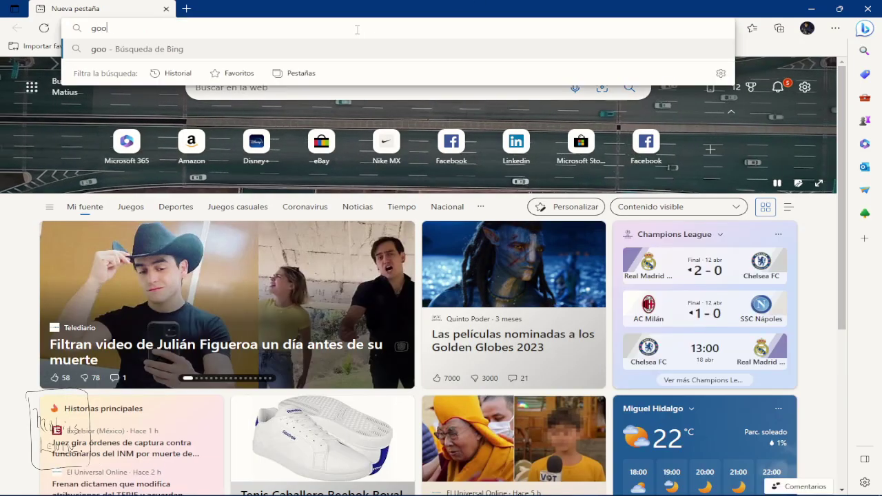
pyautogui.write('gle')
pyautogui.press('Return')
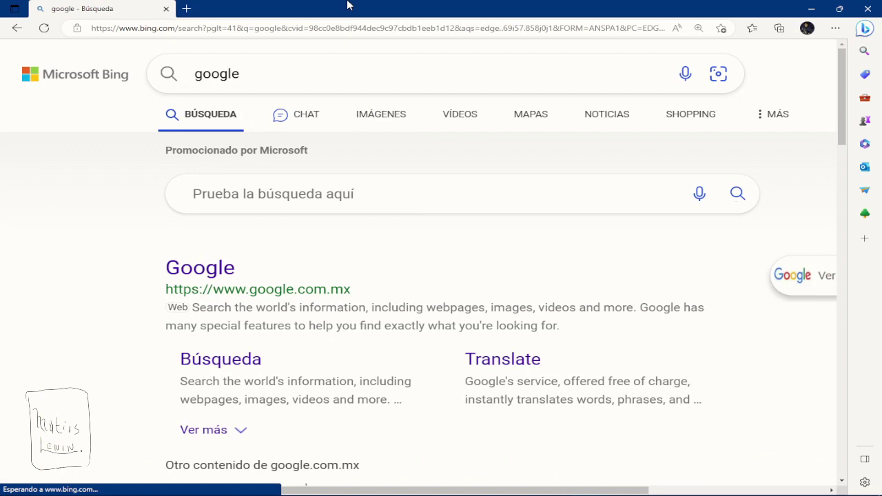
pyautogui.click(207, 269)
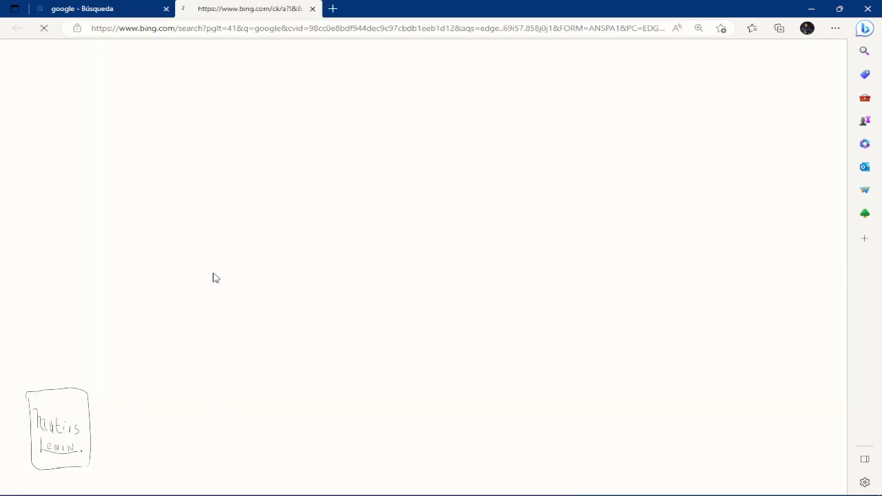
pyautogui.middleClick(83, 9)
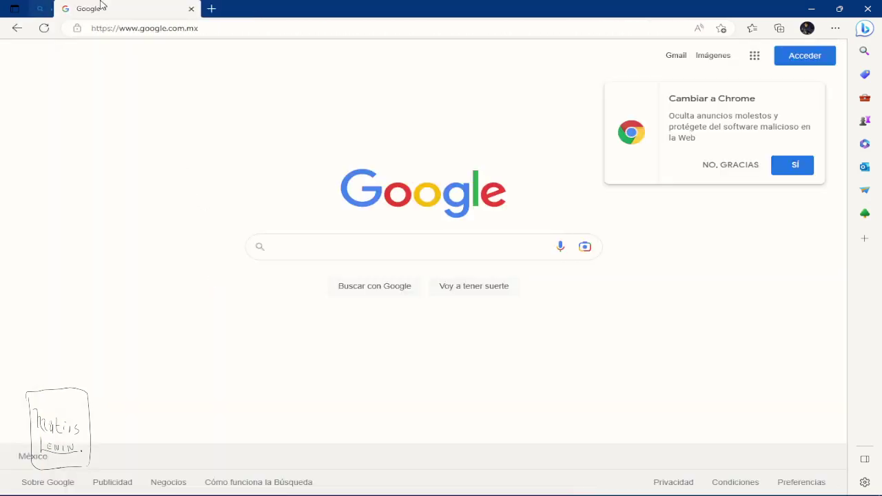
# Paste the copied device identifier into Google and search for "VEN_10EC&DEV_0280 driver".
pyautogui.rightClick(365, 251)
pyautogui.click(400, 338)
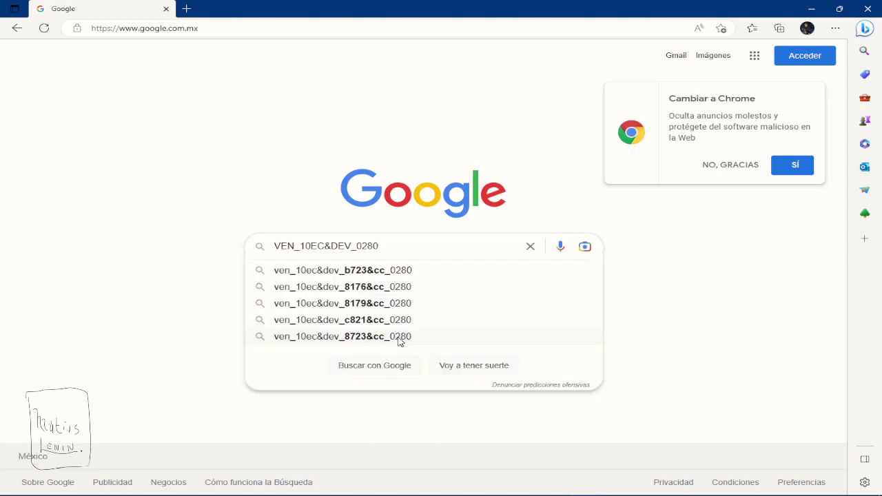
pyautogui.write('driver')
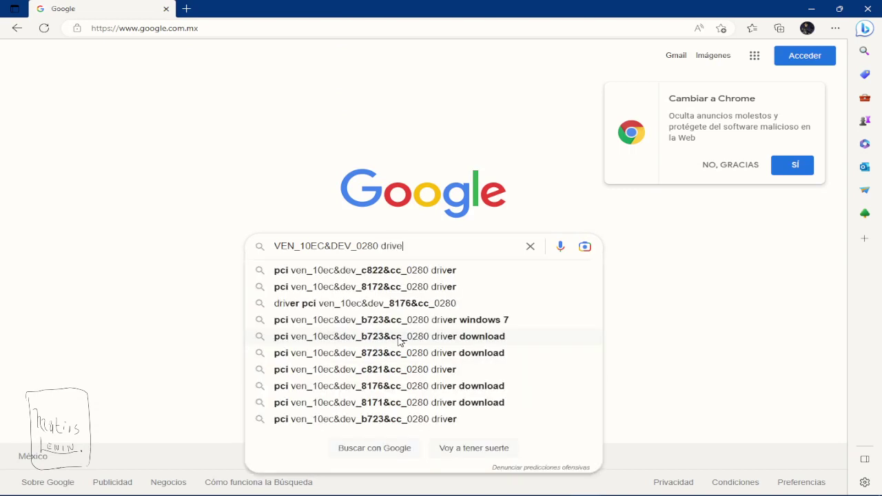
pyautogui.press('Return')
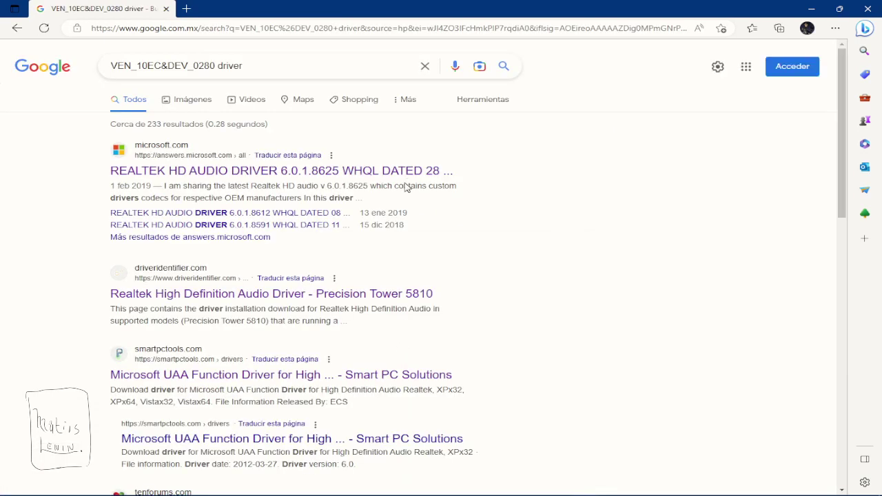
# Open the driveridentifier.com result for the Precision Tower 5810 Realtek High Definition Audio driver in a new tab and view it.
pyautogui.scroll(-1, 483, 236)
pyautogui.scroll(1, 480, 234)
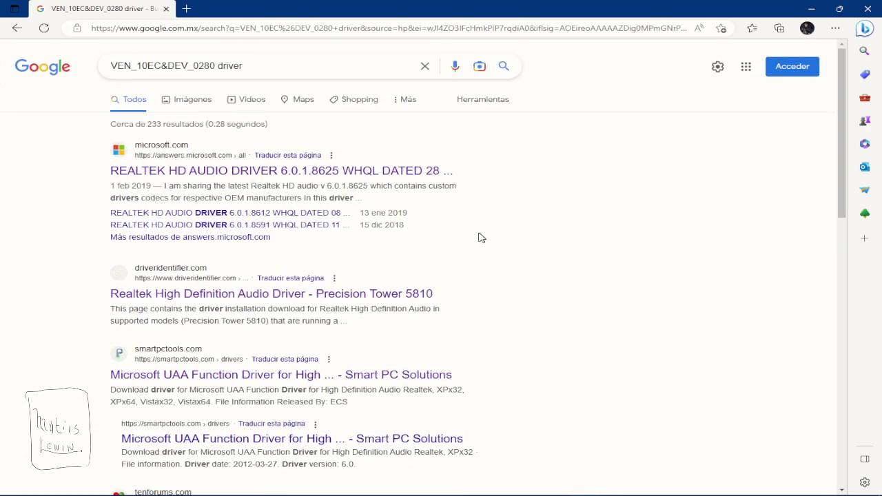
pyautogui.middleClick(423, 293)
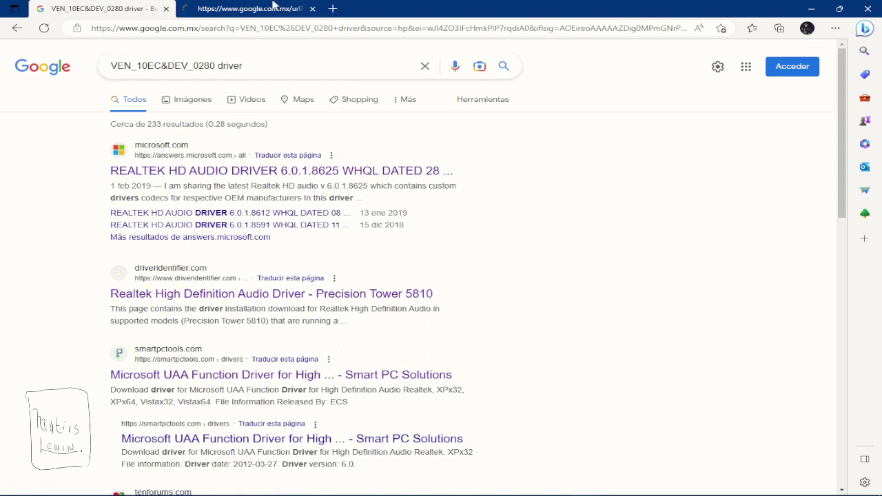
pyautogui.hotkey('ctrl', 'Tab')
pyautogui.scroll(-5, 386, 276)
pyautogui.scroll(4, 415, 310)
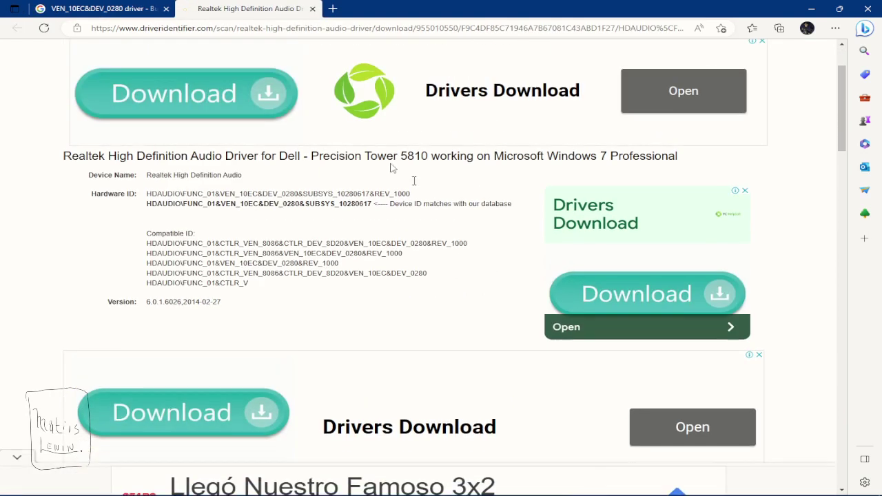
# Compare the SUBSYS code in the page's matching hardware ID with the device identifier in the Realtek Audio event information.
pyautogui.moveTo(339, 204); pyautogui.dragTo(372, 204)
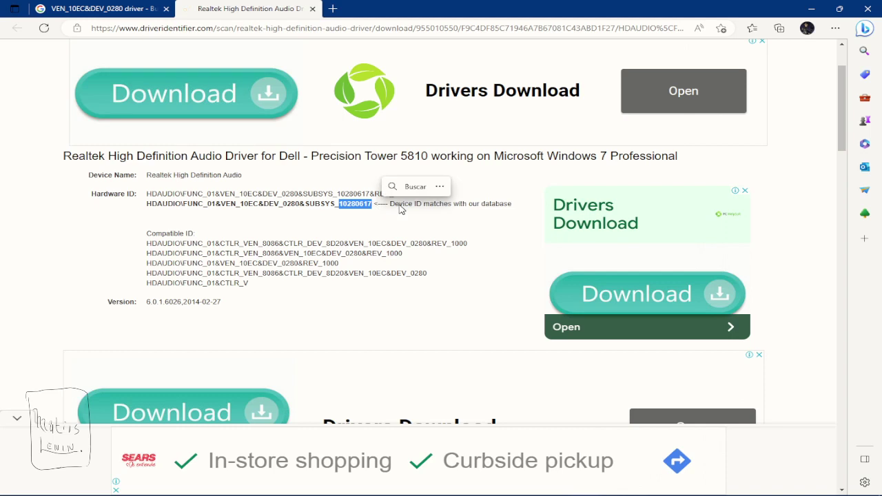
pyautogui.moveTo(517, 206); pyautogui.dragTo(395, 207)
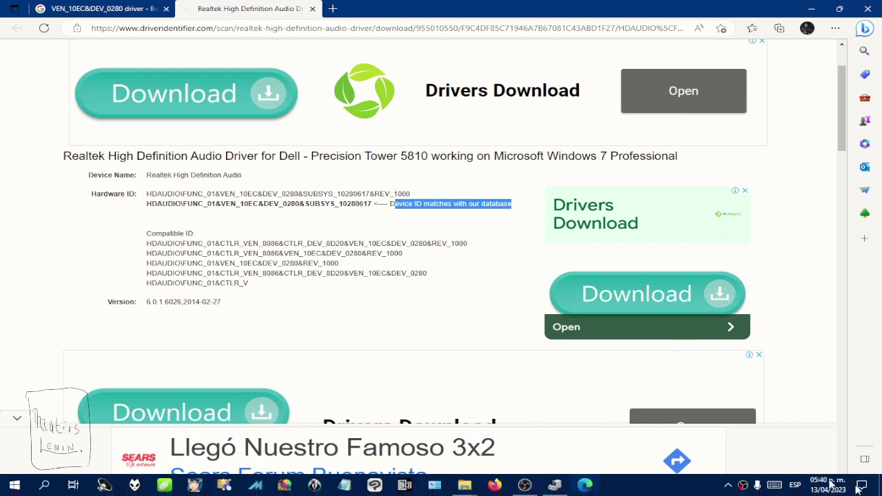
pyautogui.click(856, 490)
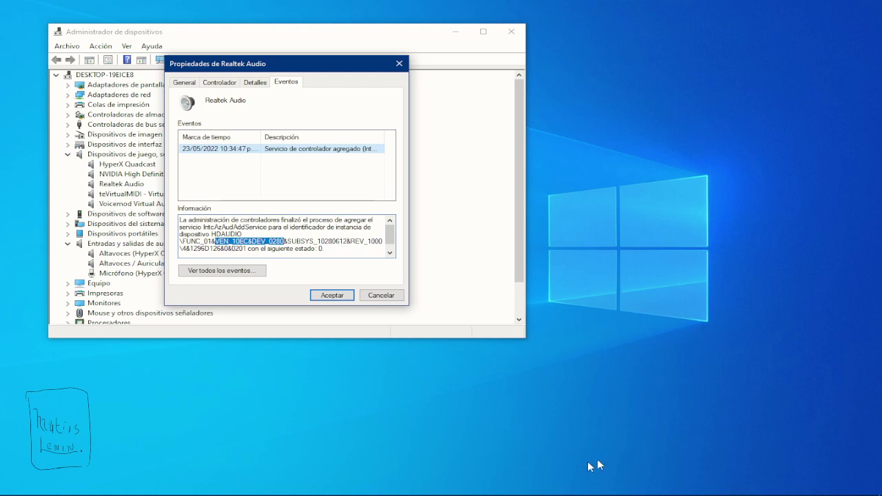
pyautogui.click(585, 485)
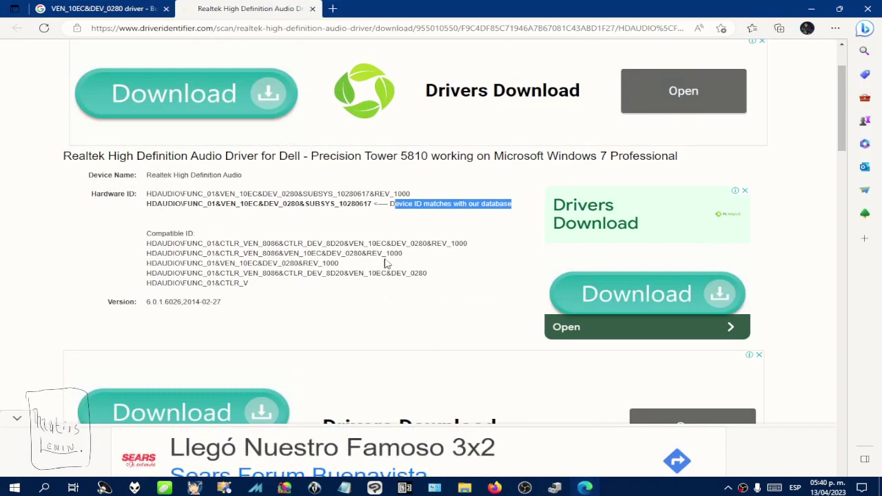
# Clear the text selection and examine the list of Realtek driver files that match the device on the DriverIdentifier page.
pyautogui.click(376, 214)
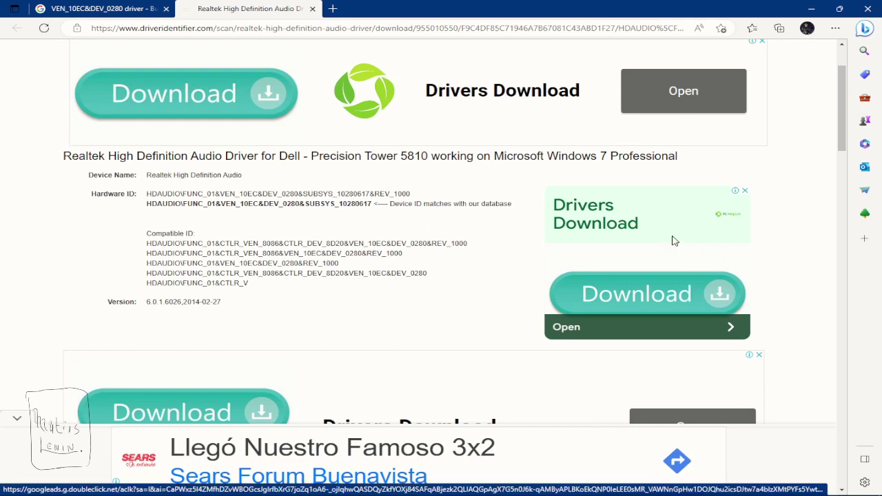
pyautogui.scroll(1, 668, 230)
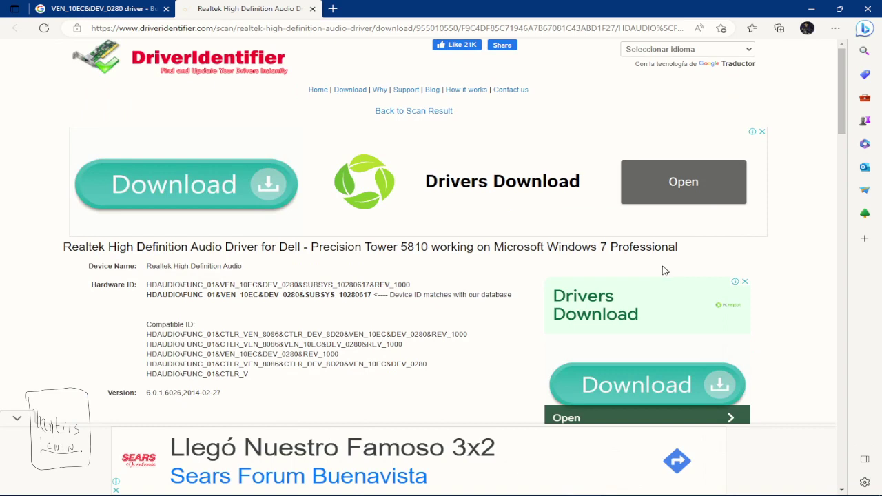
pyautogui.scroll(-5, 503, 266)
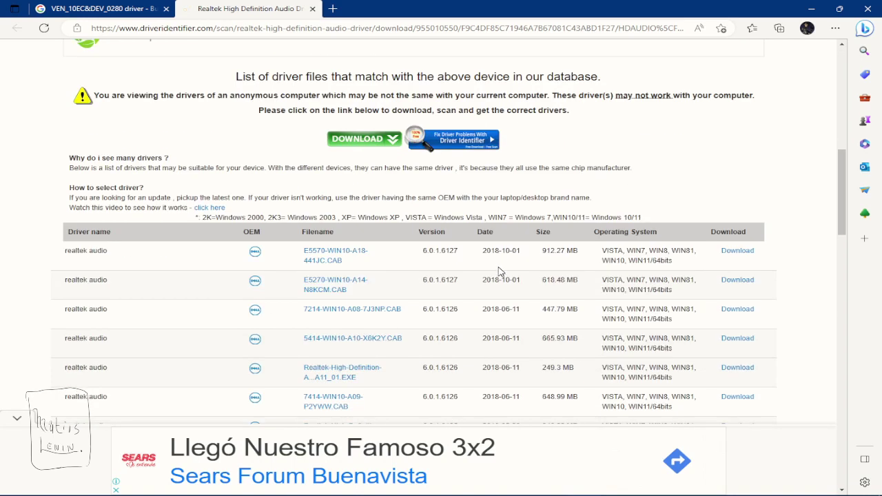